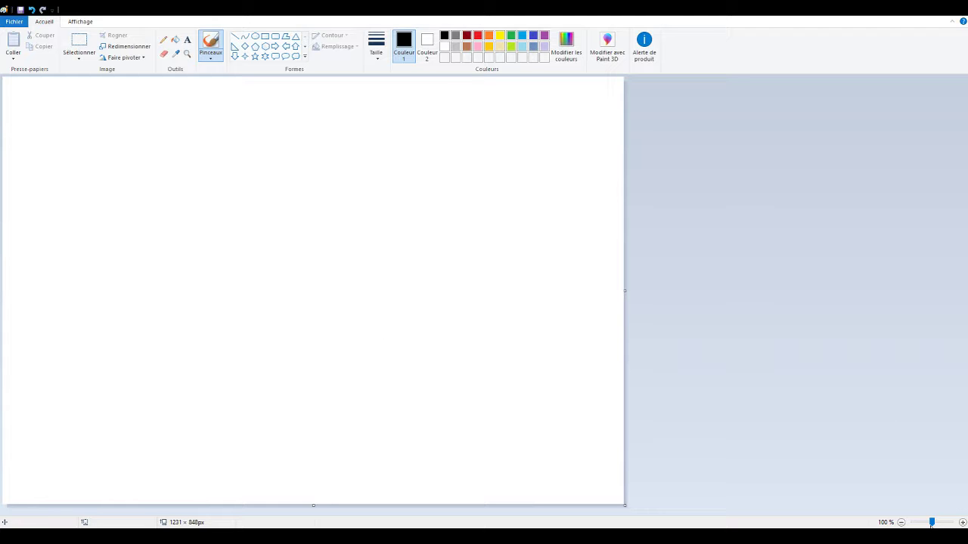
Zoom the canvas to 200 % and paint a large rounded head outline in orange with the brush
mouse_move(932, 523)
mouse_down()
mouse_move(915, 522)
mouse_move(934, 525)
mouse_up()
click(489, 38)
click(933, 522)
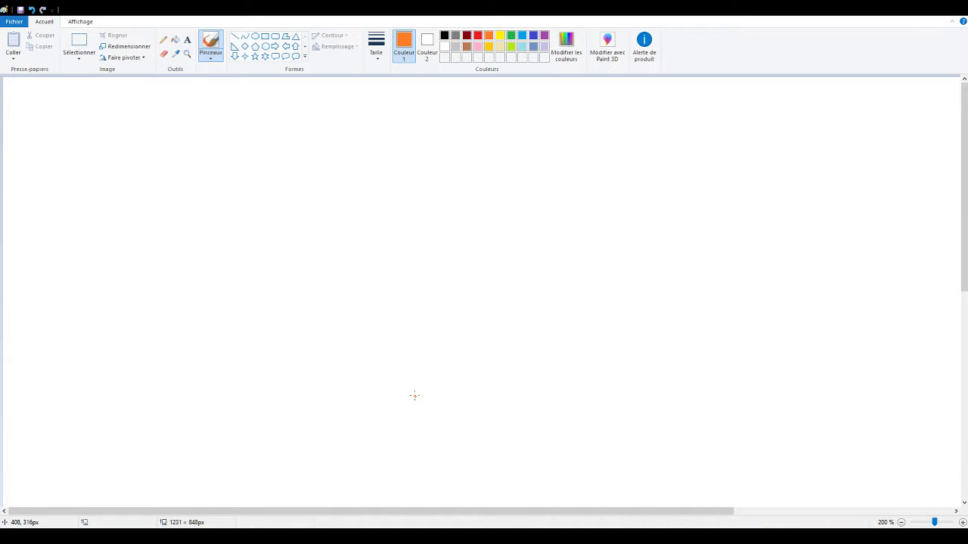
mouse_move(414, 395)
mouse_down()
mouse_move(458, 319)
mouse_move(449, 250)
mouse_move(367, 181)
mouse_move(272, 179)
mouse_move(195, 232)
mouse_move(171, 316)
mouse_move(185, 415)
mouse_move(281, 450)
mouse_move(378, 442)
mouse_move(449, 413)
mouse_move(456, 329)
mouse_up()
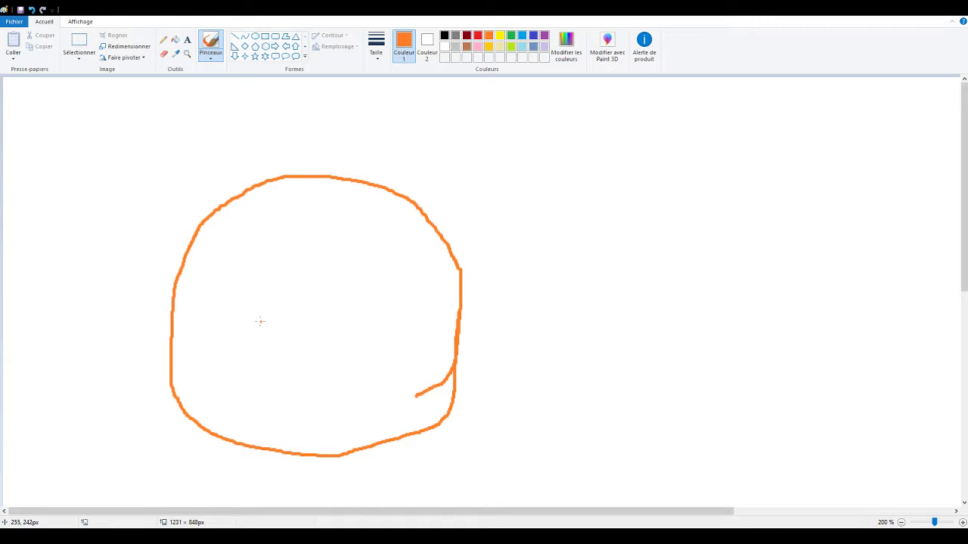
Erase the stray overlapping tail of the stroke on the lower right side of the head outline
click(164, 54)
click(421, 393)
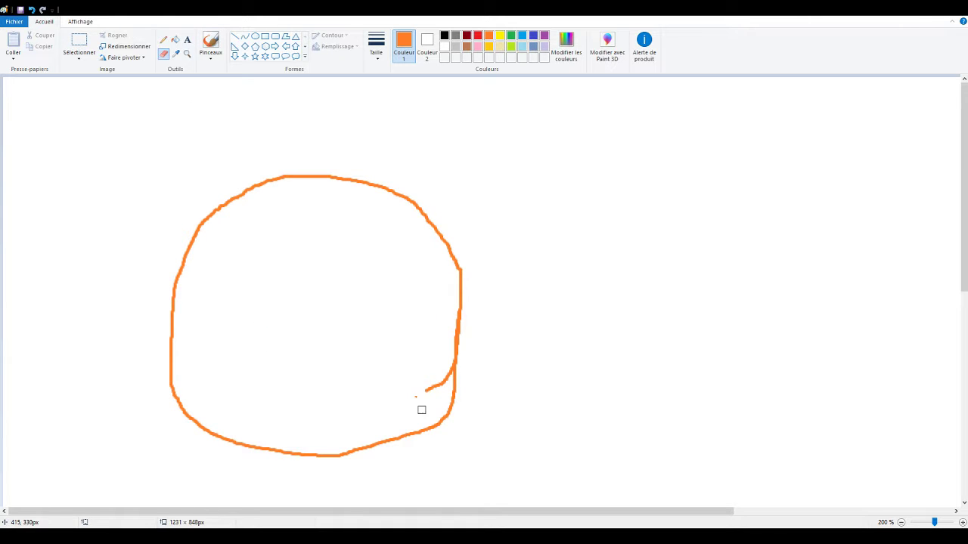
mouse_move(417, 393)
mouse_down()
mouse_move(447, 358)
mouse_move(441, 372)
mouse_up()
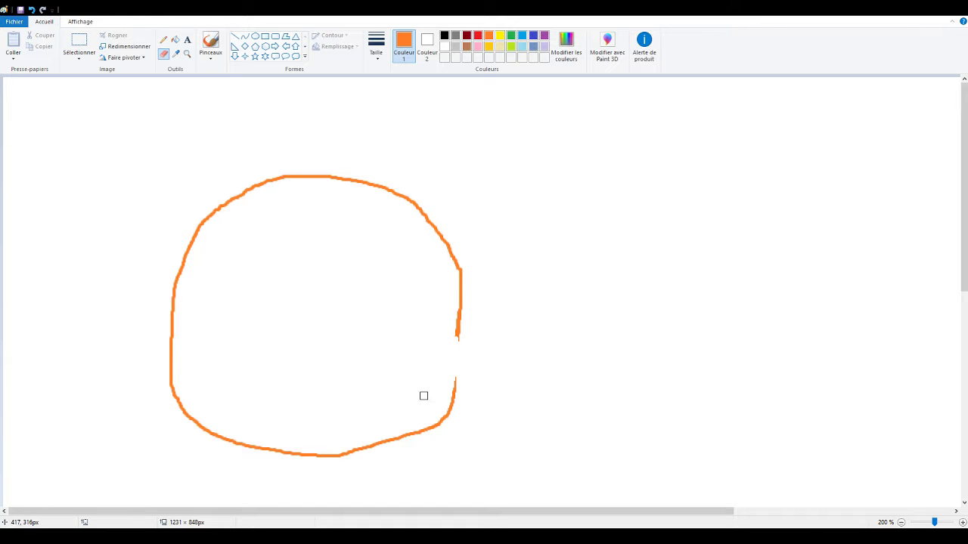
click(163, 39)
drag(456, 383, 458, 329)
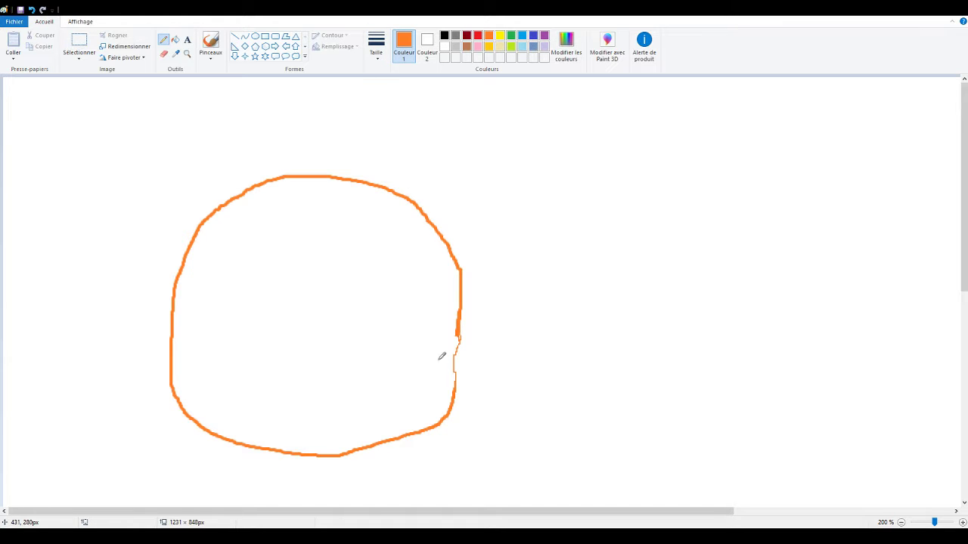
mouse_move(457, 331)
mouse_down()
mouse_move(452, 378)
mouse_move(452, 324)
mouse_up()
click(164, 54)
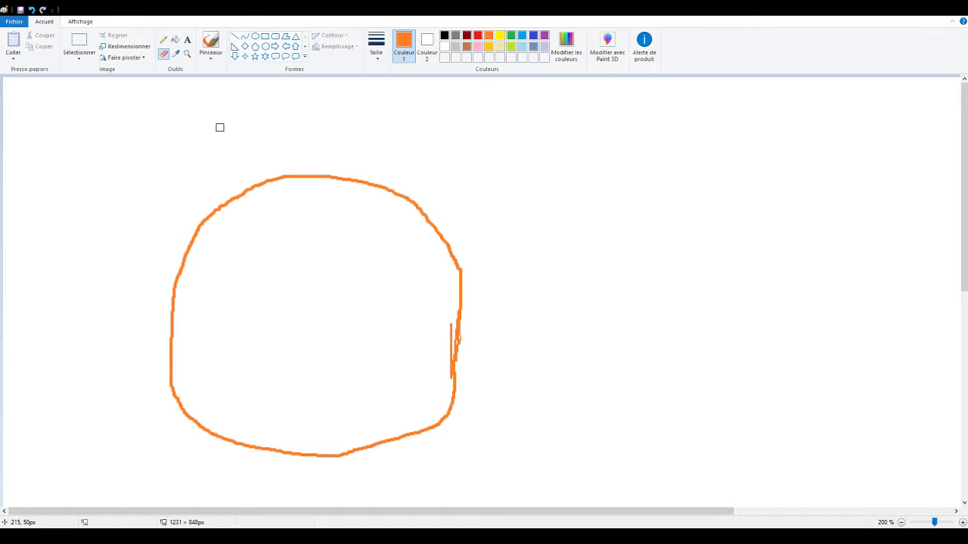
mouse_move(447, 326)
mouse_down()
mouse_move(452, 378)
mouse_move(455, 350)
mouse_up()
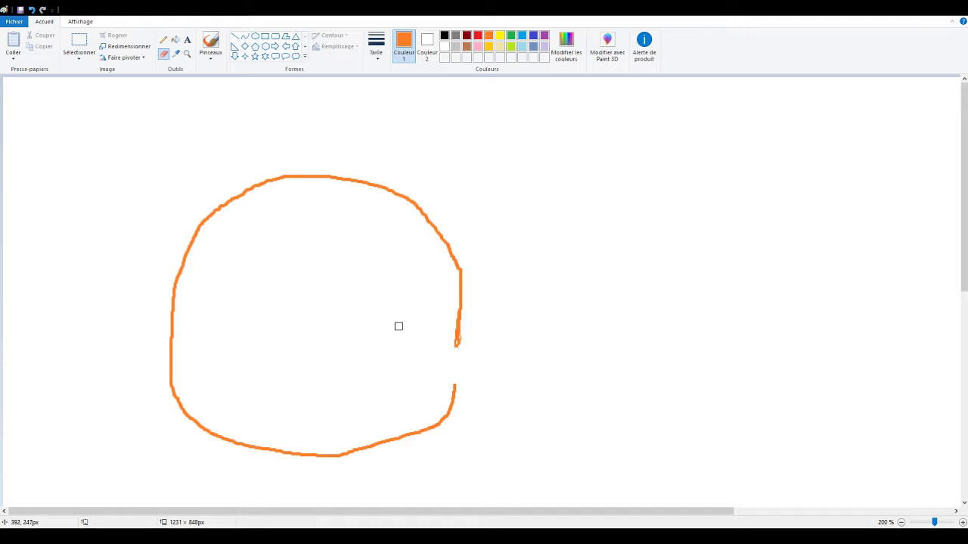
Close the gap in the head's right edge with the orange pencil and draw two pointed ears on the head
click(164, 40)
drag(456, 383, 460, 340)
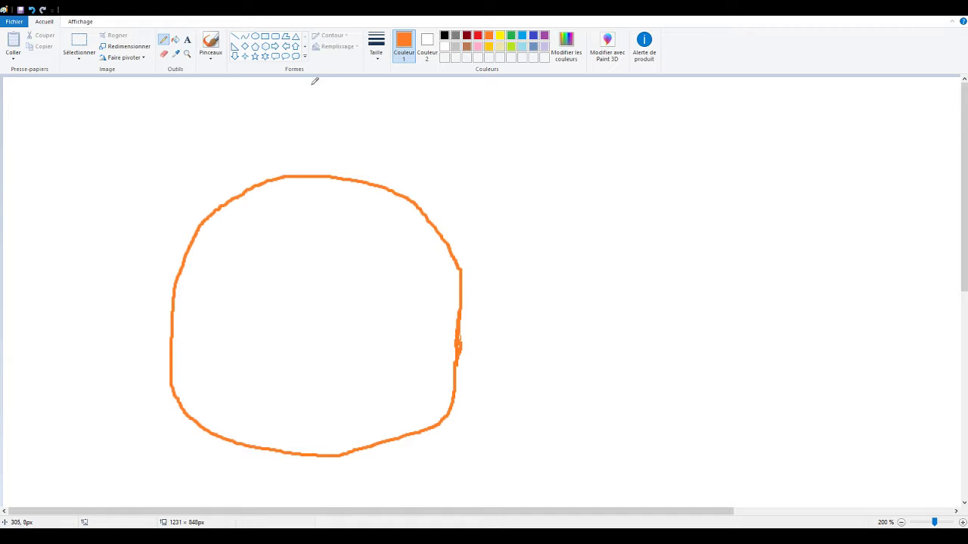
scroll(406, 209, down, 3)
scroll(409, 212, up, 3)
mouse_move(183, 259)
mouse_down()
mouse_move(168, 236)
mouse_move(150, 130)
mouse_move(247, 168)
mouse_move(260, 189)
mouse_up()
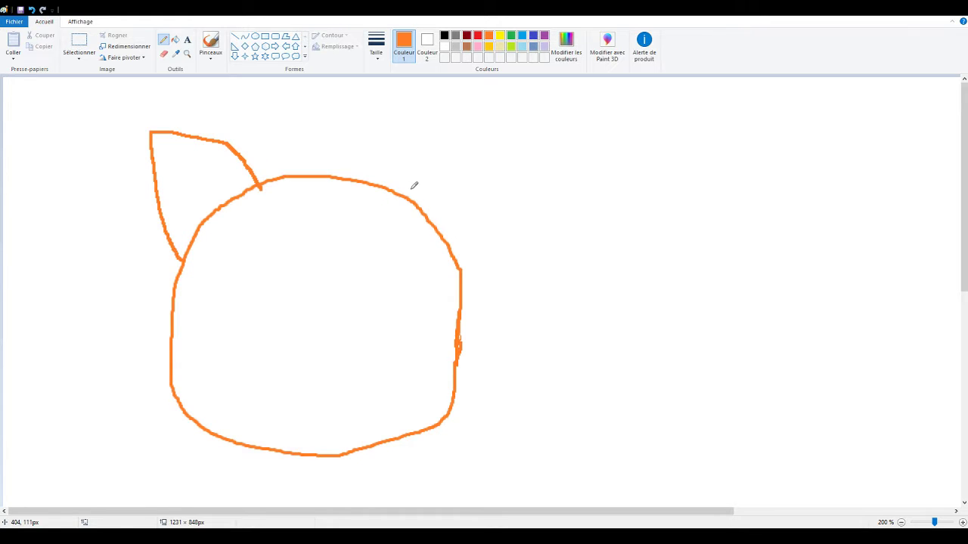
mouse_move(410, 193)
mouse_down()
mouse_move(457, 138)
mouse_move(472, 284)
mouse_up()
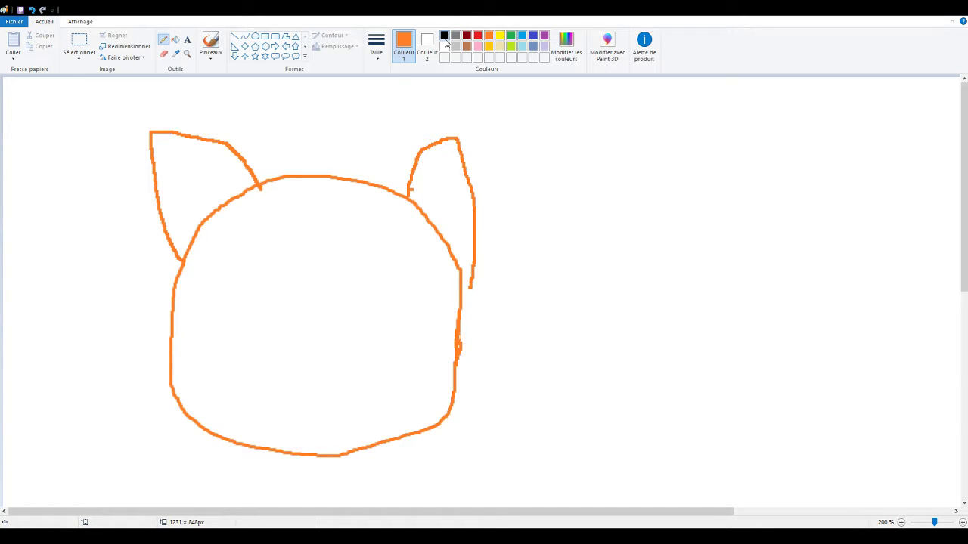
Draw a solid black nose at the centre of the face and erase the strip sticking out of it
click(444, 40)
mouse_move(314, 327)
mouse_down()
mouse_move(302, 335)
mouse_move(319, 325)
mouse_up()
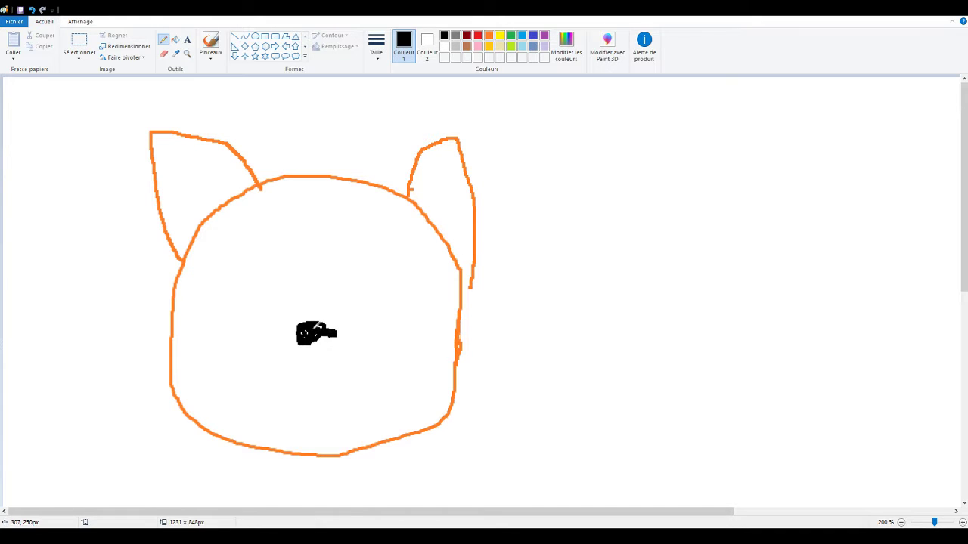
click(164, 54)
drag(335, 318, 330, 330)
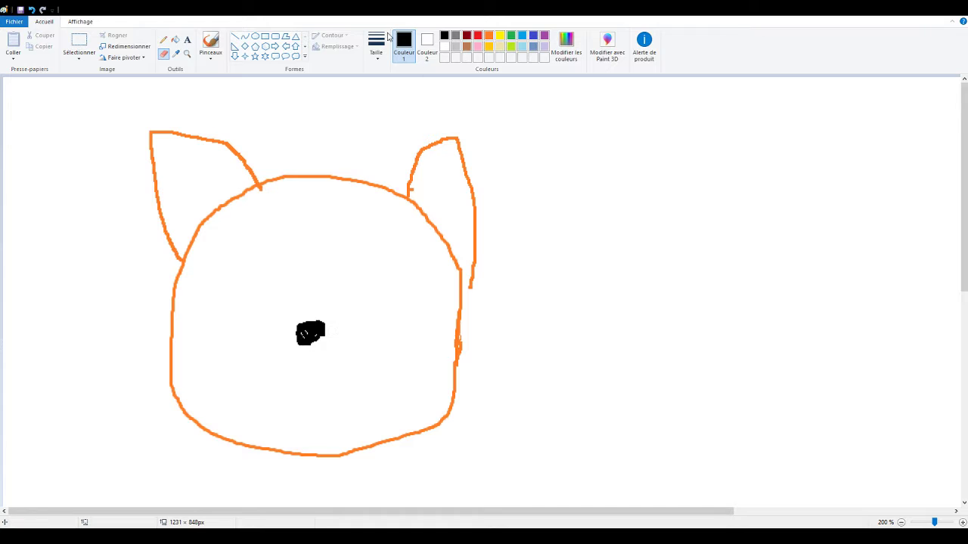
Draw a black mouth below the nose as two curved pencil strokes, one to each side
click(162, 42)
mouse_move(308, 333)
mouse_down()
mouse_move(294, 388)
mouse_move(265, 388)
mouse_move(237, 372)
mouse_up()
mouse_move(308, 346)
mouse_down()
mouse_move(308, 387)
mouse_move(339, 388)
mouse_move(362, 366)
mouse_up()
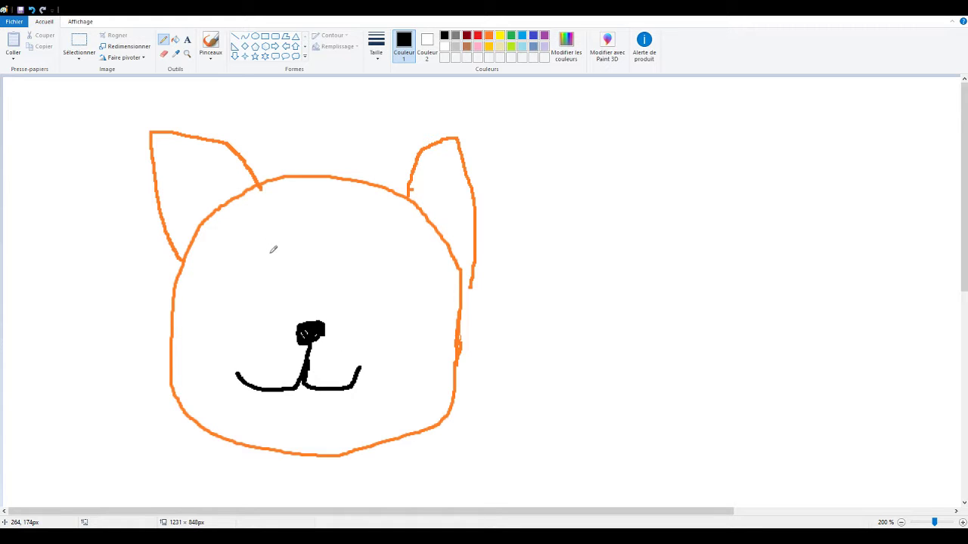
Draw two round black eyes above the nose, each with a small pupil outline inside
mouse_move(237, 275)
mouse_down()
mouse_move(256, 299)
mouse_move(300, 292)
mouse_move(318, 257)
mouse_move(270, 232)
mouse_move(242, 274)
mouse_up()
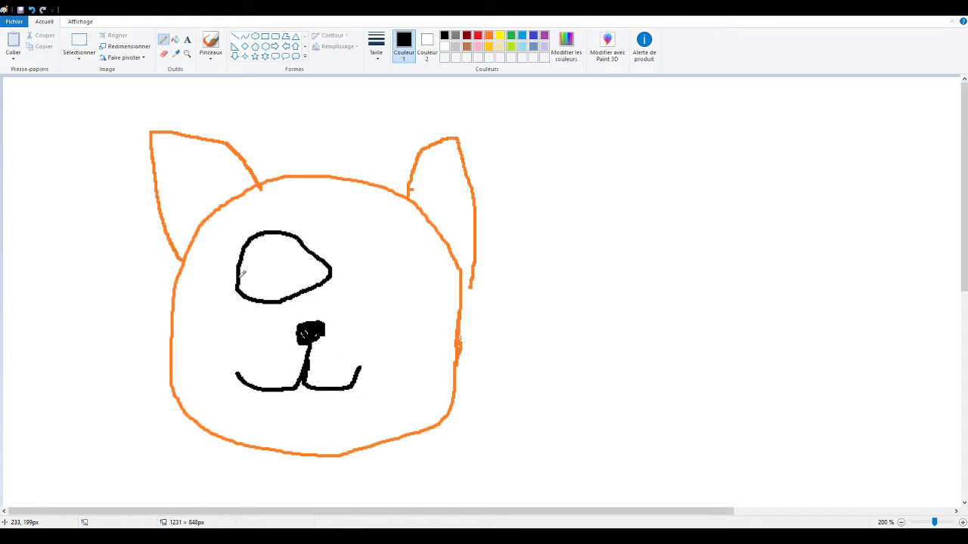
mouse_move(384, 264)
mouse_down()
mouse_move(353, 270)
mouse_move(360, 312)
mouse_move(405, 296)
mouse_move(378, 258)
mouse_up()
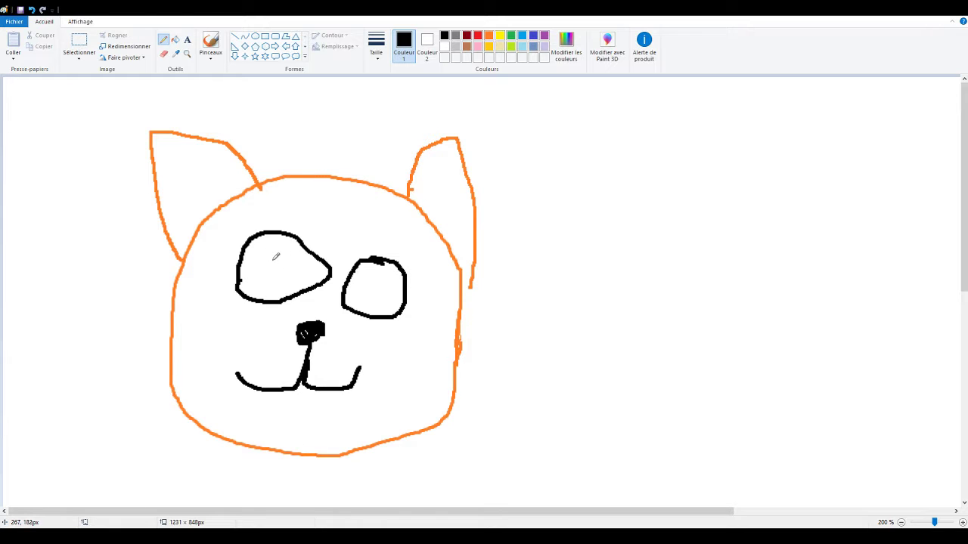
mouse_move(273, 260)
mouse_down()
mouse_move(285, 279)
mouse_move(274, 261)
mouse_up()
mouse_move(374, 286)
mouse_down()
mouse_move(374, 295)
mouse_move(382, 283)
mouse_move(374, 278)
mouse_up()
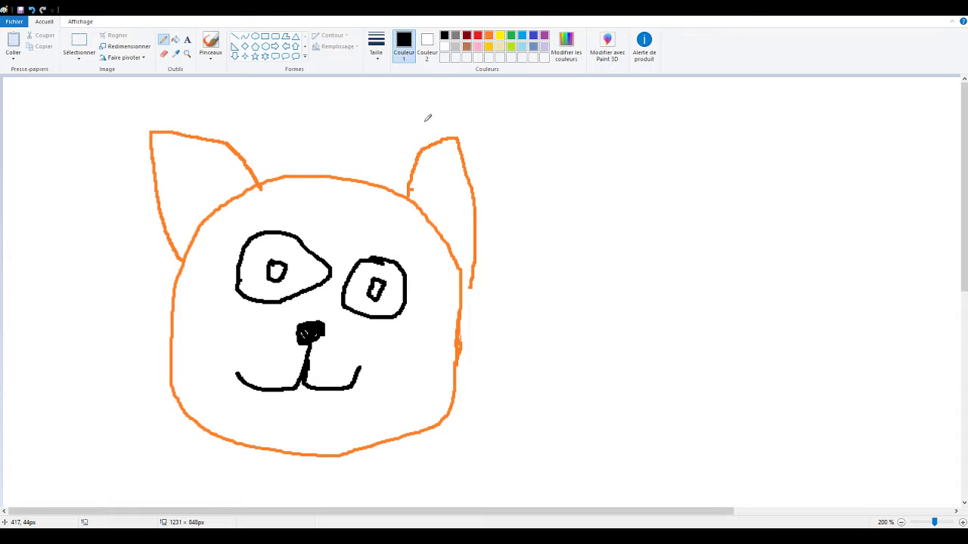
Colour both pupil outlines light turquoise with the fill tool, undoing the stray fill of the left eye
click(174, 40)
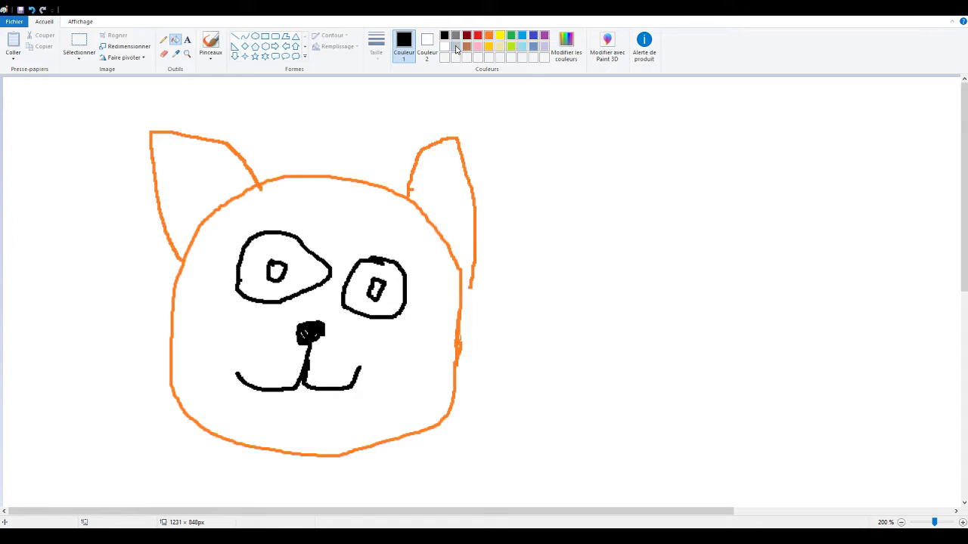
click(522, 46)
click(380, 286)
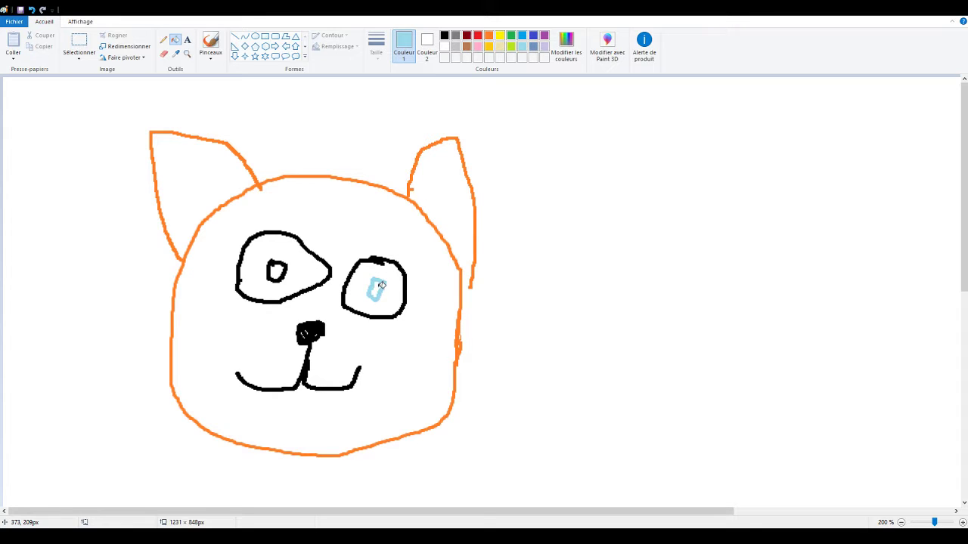
click(291, 274)
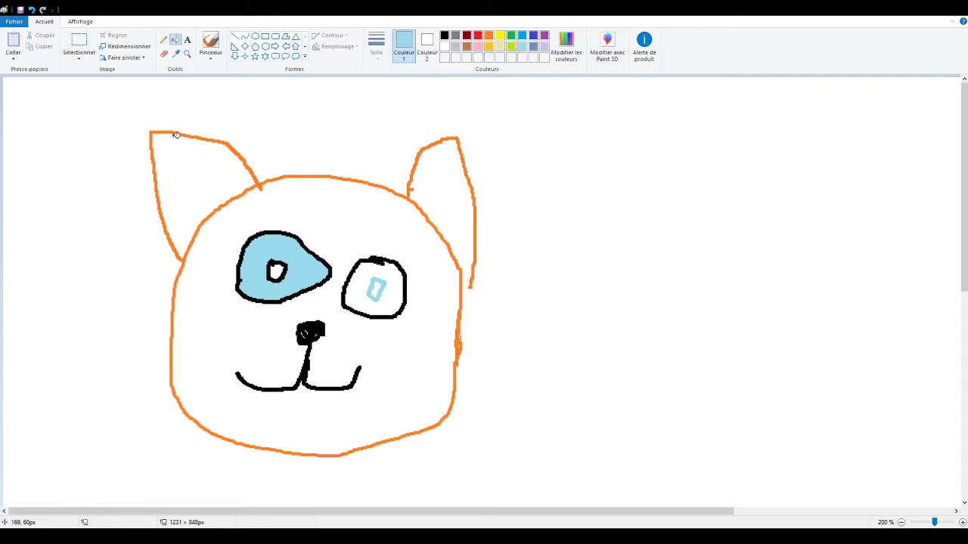
key(ctrl+z)
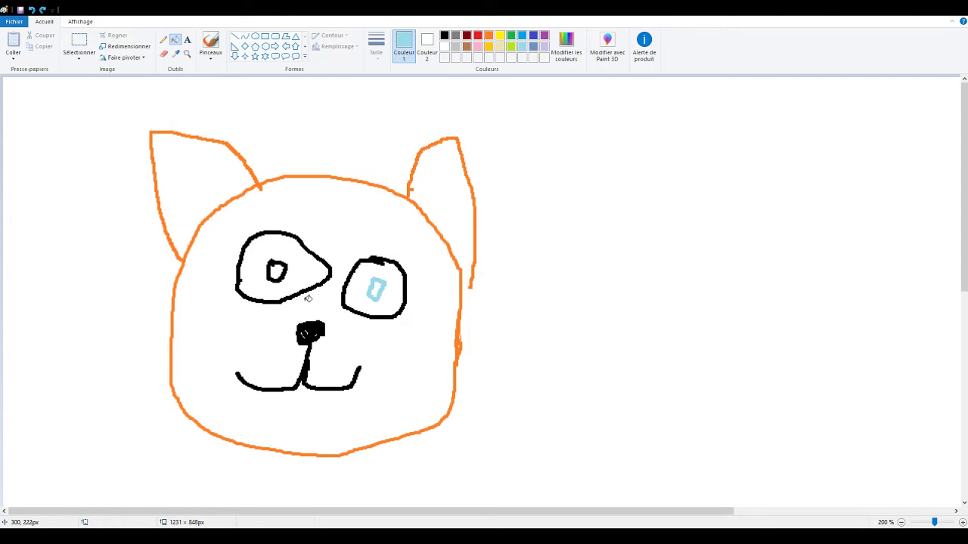
click(287, 274)
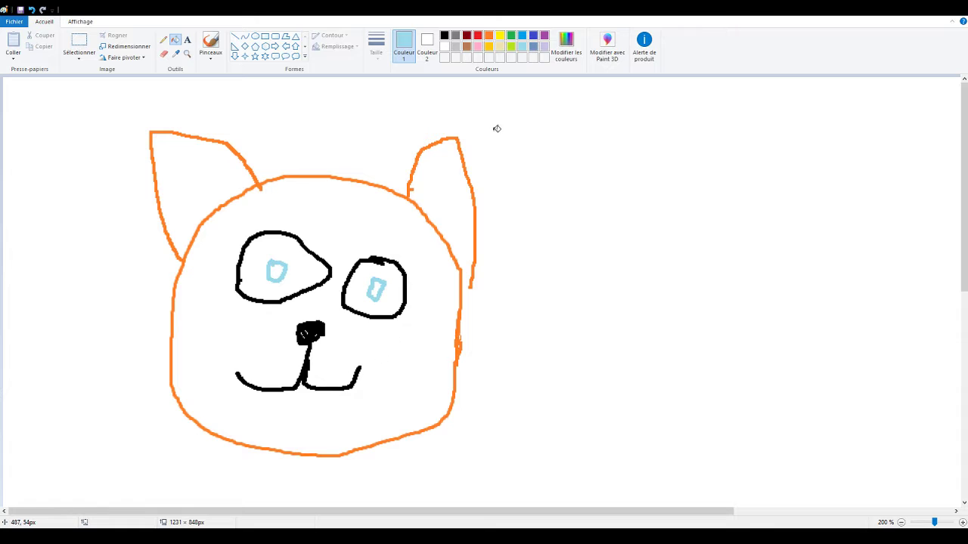
Recolour both pupil outlines with the brighter turquoise blue
click(522, 36)
click(288, 267)
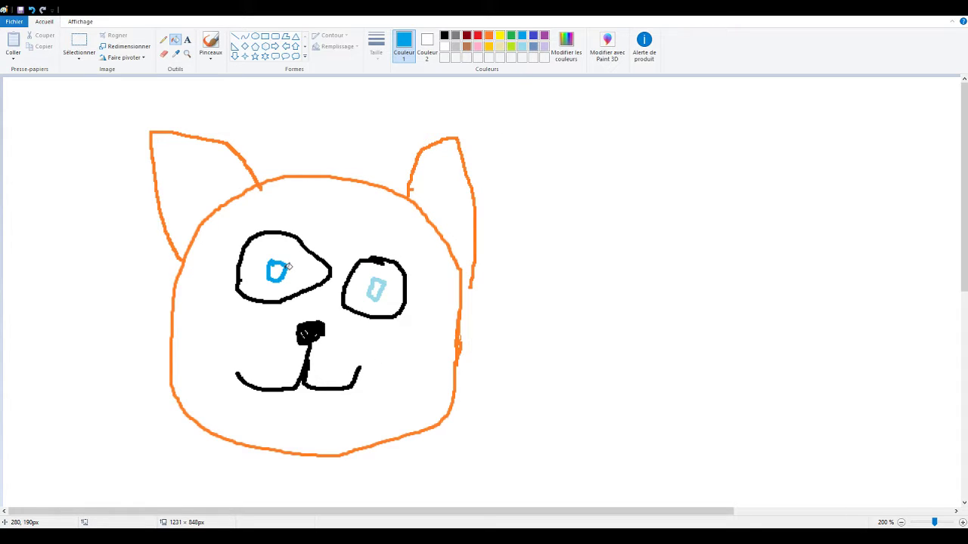
click(385, 279)
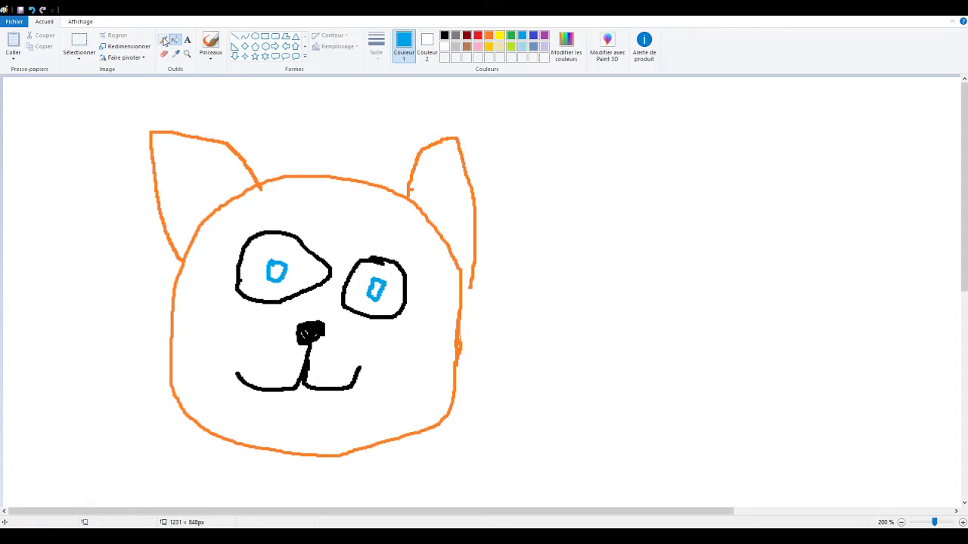
Draw a gold inner triangle inside each ear with the pencil
click(489, 46)
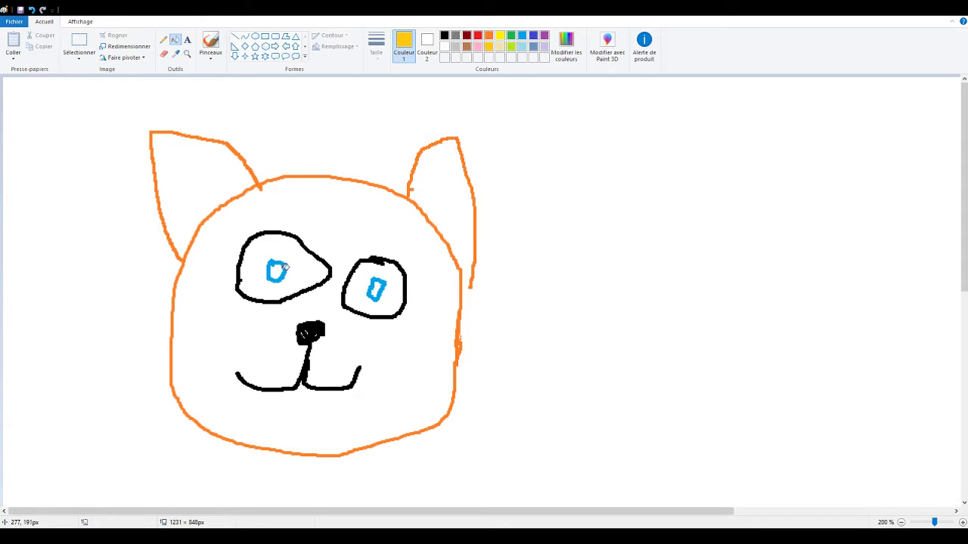
click(164, 40)
mouse_move(199, 223)
mouse_down()
mouse_move(184, 161)
mouse_move(226, 173)
mouse_move(237, 195)
mouse_up()
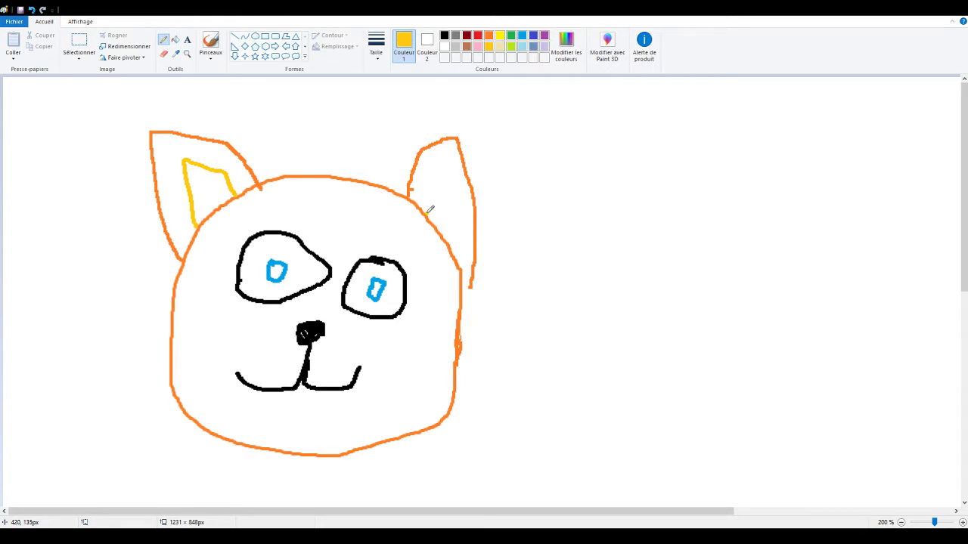
mouse_move(427, 213)
mouse_down()
mouse_move(452, 195)
mouse_move(455, 251)
mouse_up()
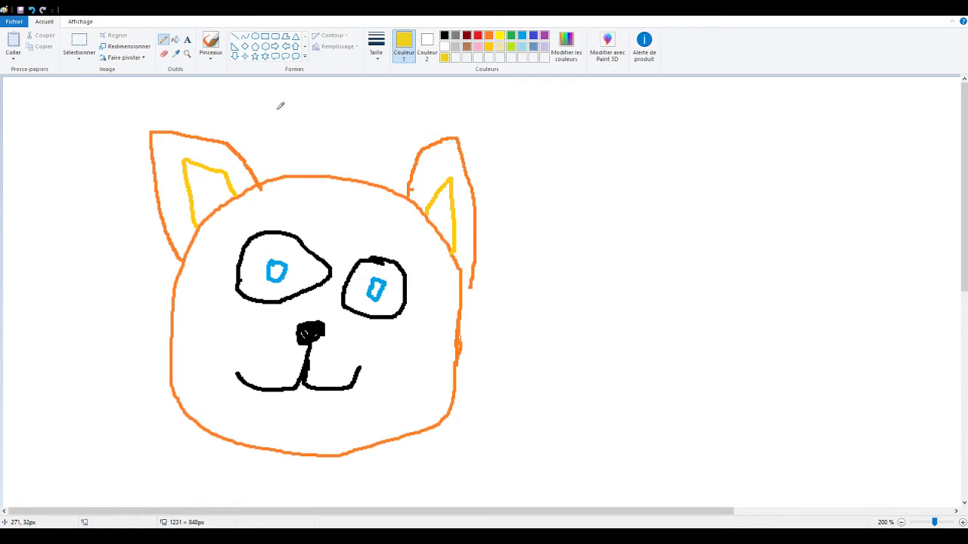
Fill the outer part of the left ear with the custom yellow and undo the fill attempted on the right ear
click(175, 40)
click(172, 171)
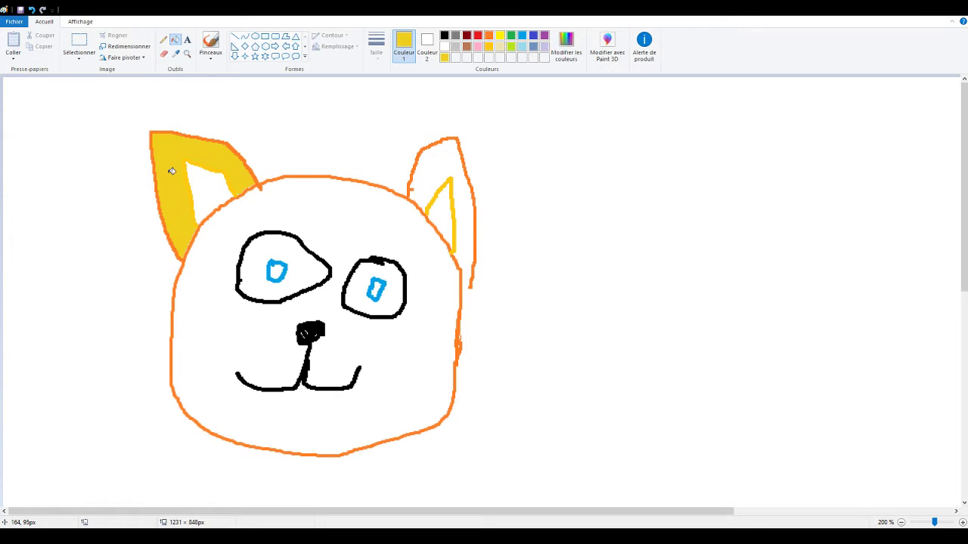
click(424, 169)
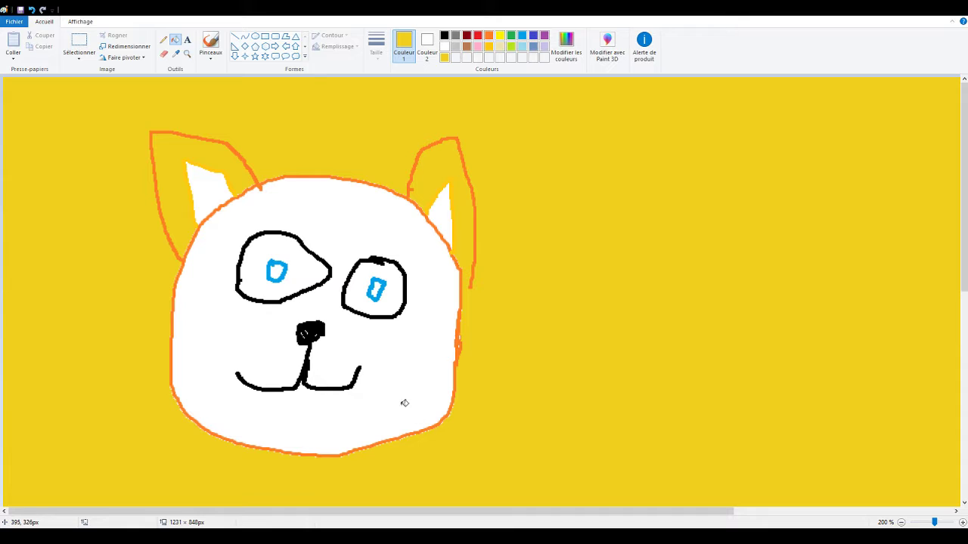
key(ctrl+z)
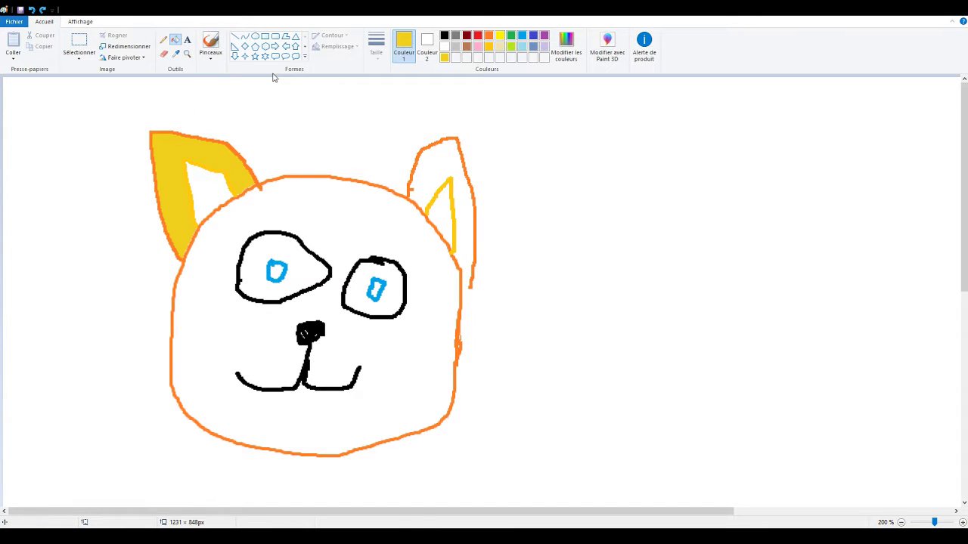
Sample the ear outline's orange and close the gap between the right ear's base and the head with the pencil
click(175, 54)
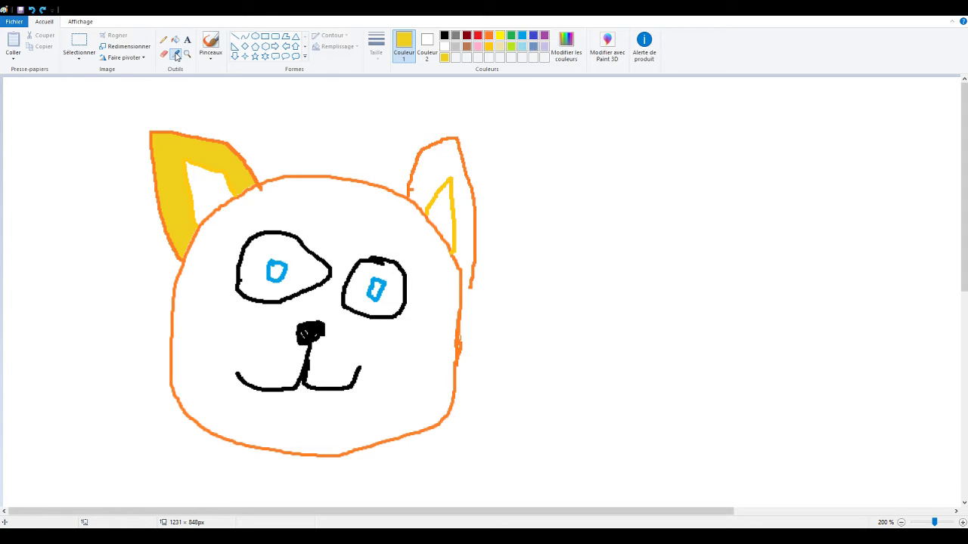
click(426, 144)
click(166, 40)
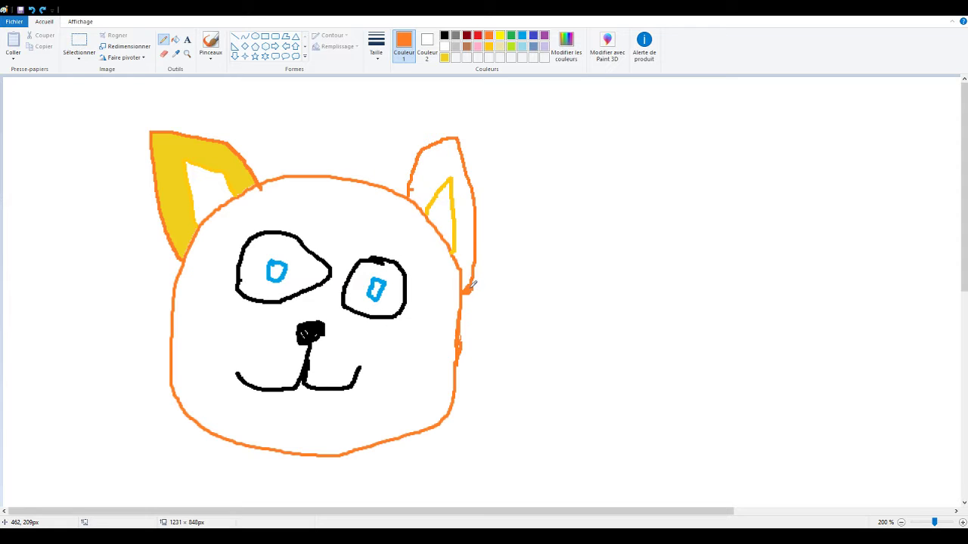
click(176, 54)
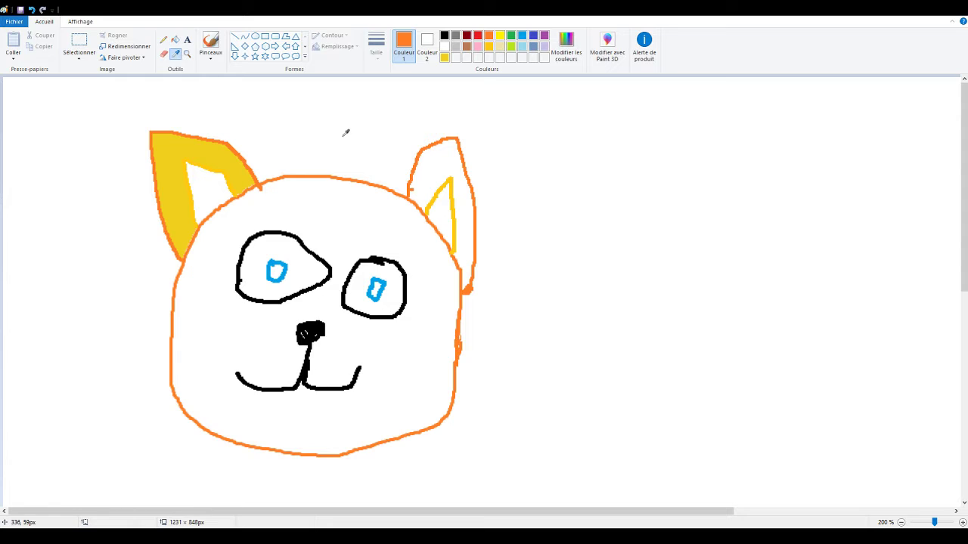
click(412, 195)
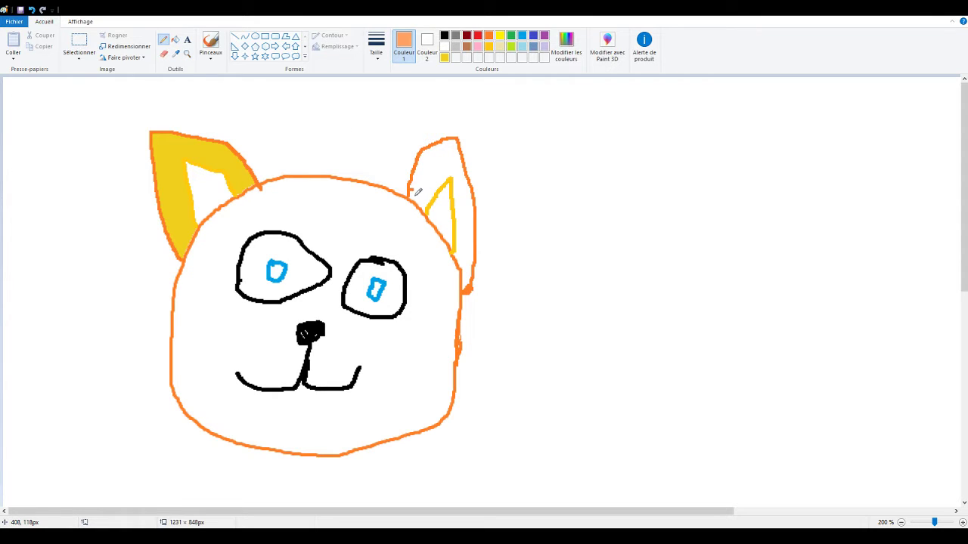
Sample the left ear's yellow and fill the outer part of the right ear with it
click(177, 55)
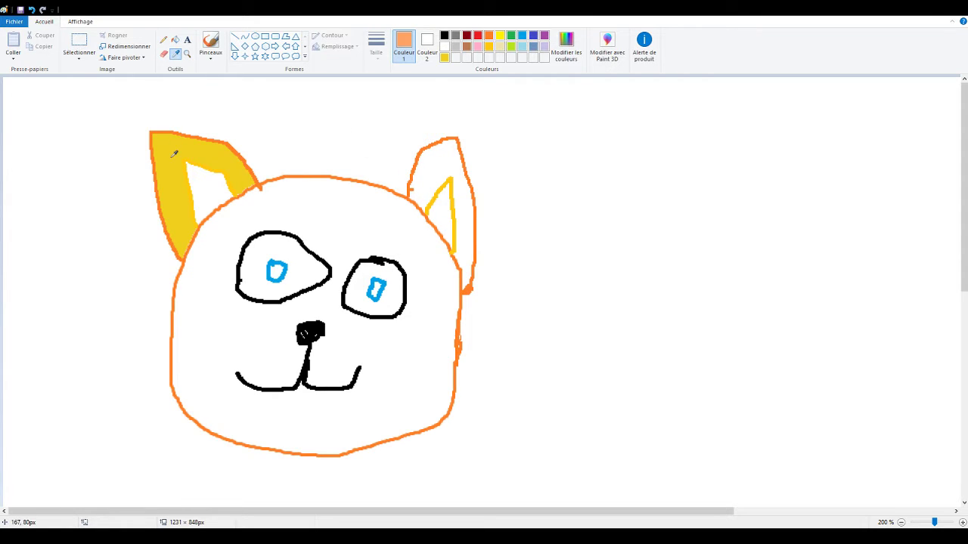
click(174, 154)
click(176, 41)
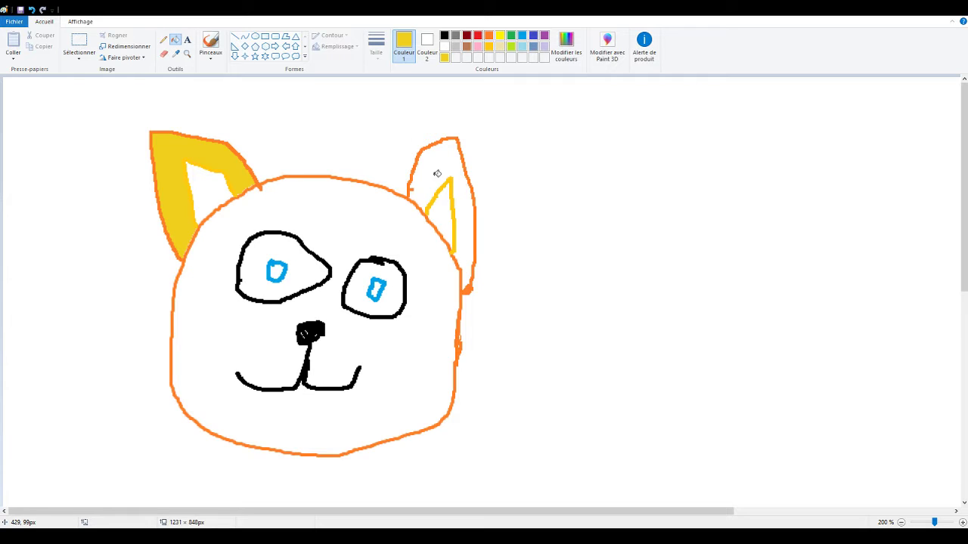
click(439, 173)
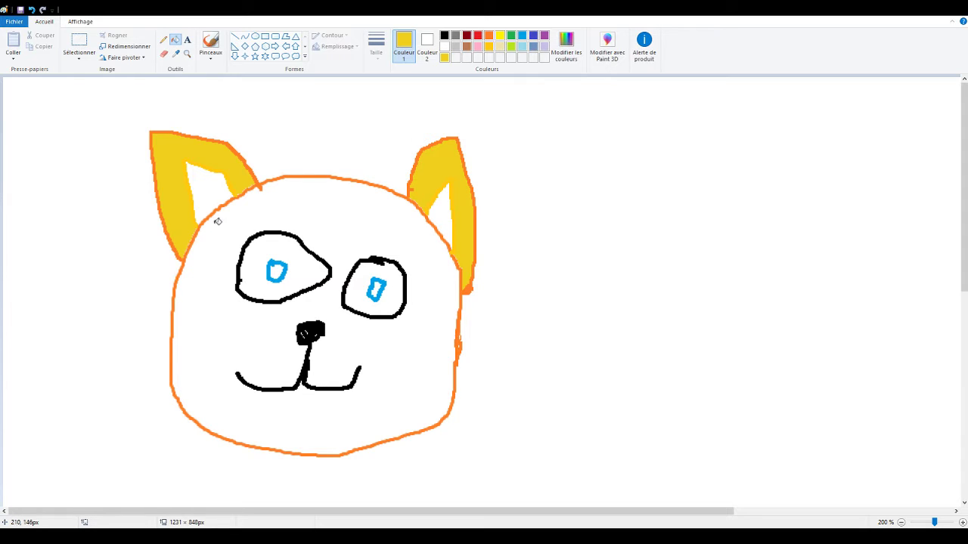
Fill the inner triangles of both ears with pink
click(479, 36)
click(478, 47)
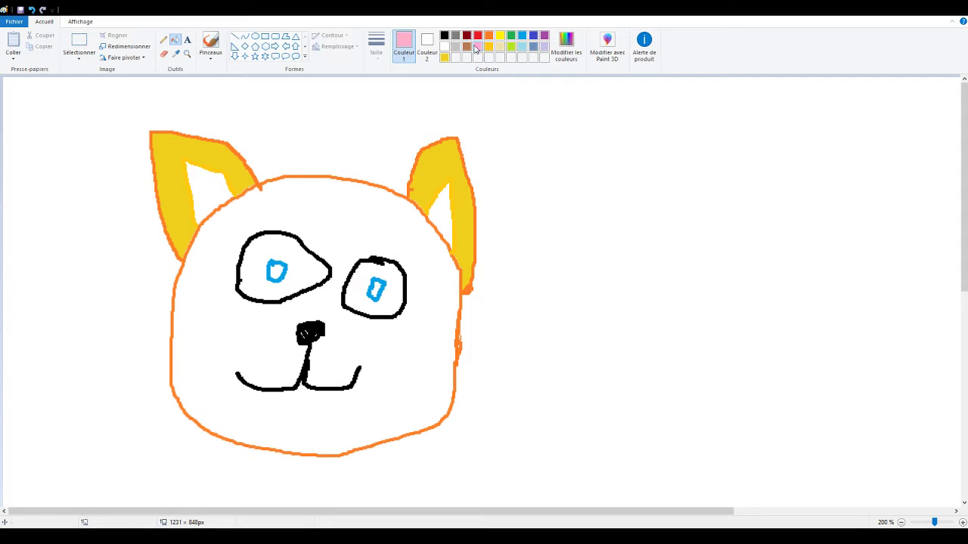
click(218, 186)
click(445, 211)
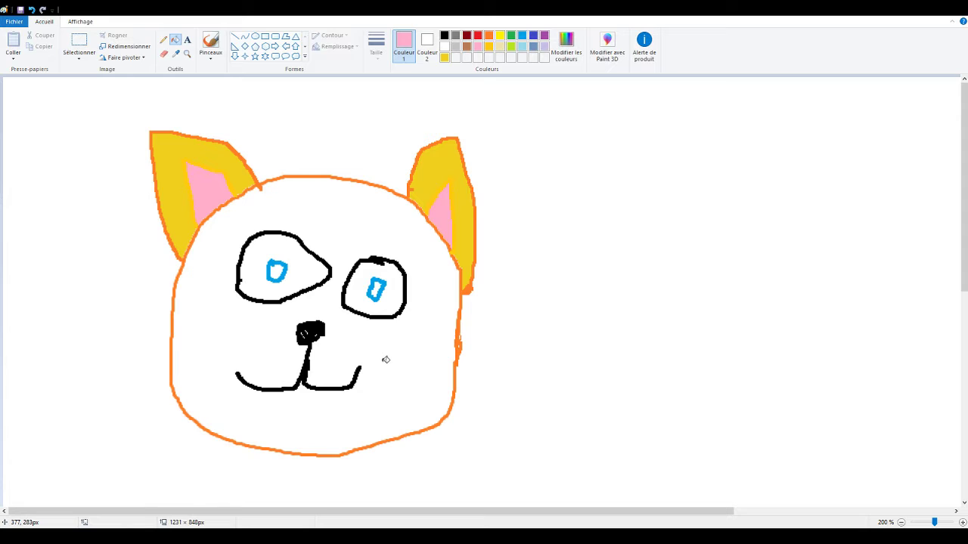
Fill the face with the yellow sampled from the left ear and both pupils with light turquoise
click(179, 54)
click(219, 160)
click(322, 198)
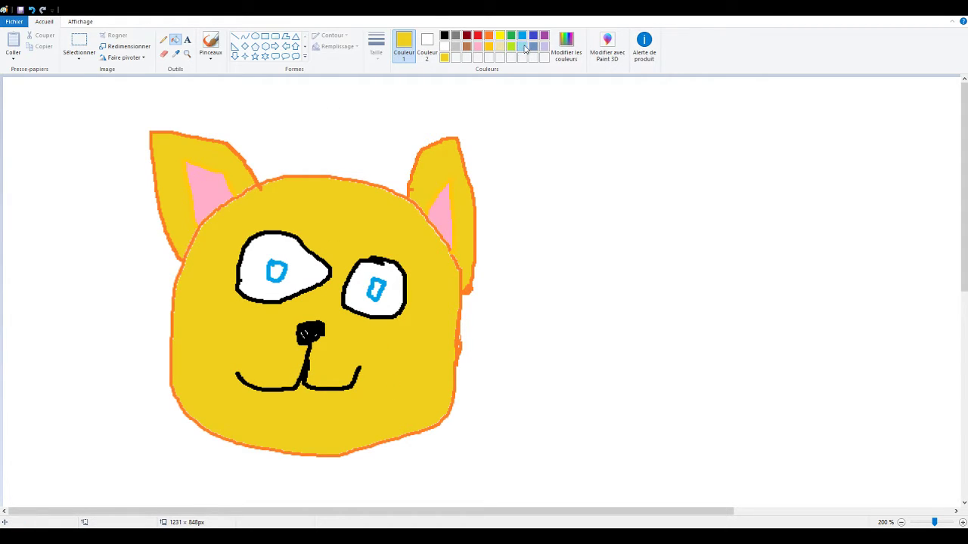
click(278, 271)
click(377, 286)
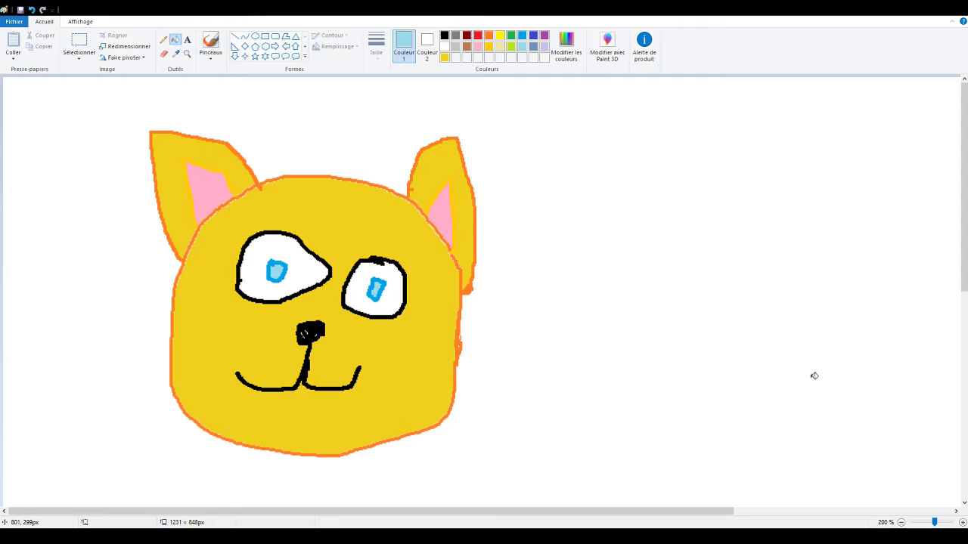
Sample the ear outline's orange and draw the cat's body with four legs and a raised tail with the pencil
drag(936, 521, 931, 521)
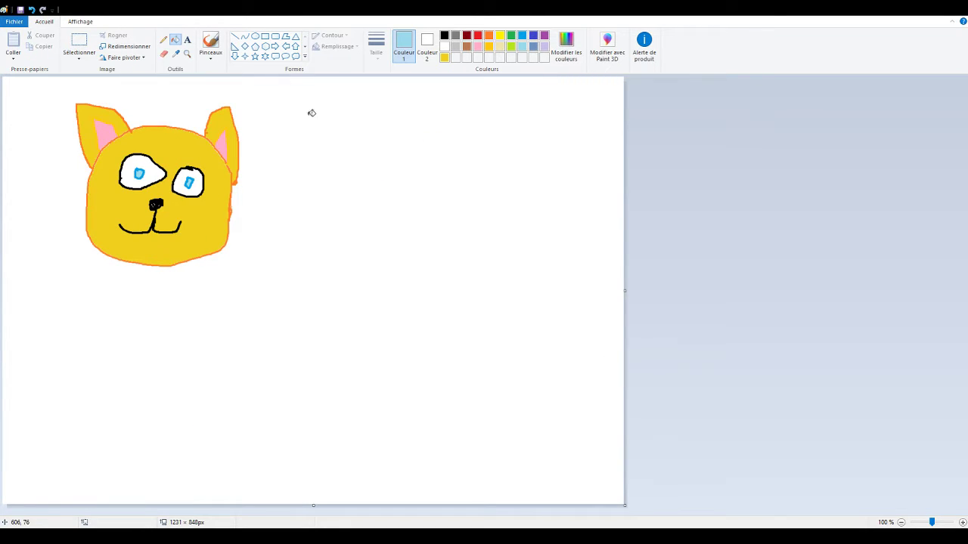
drag(928, 522, 937, 523)
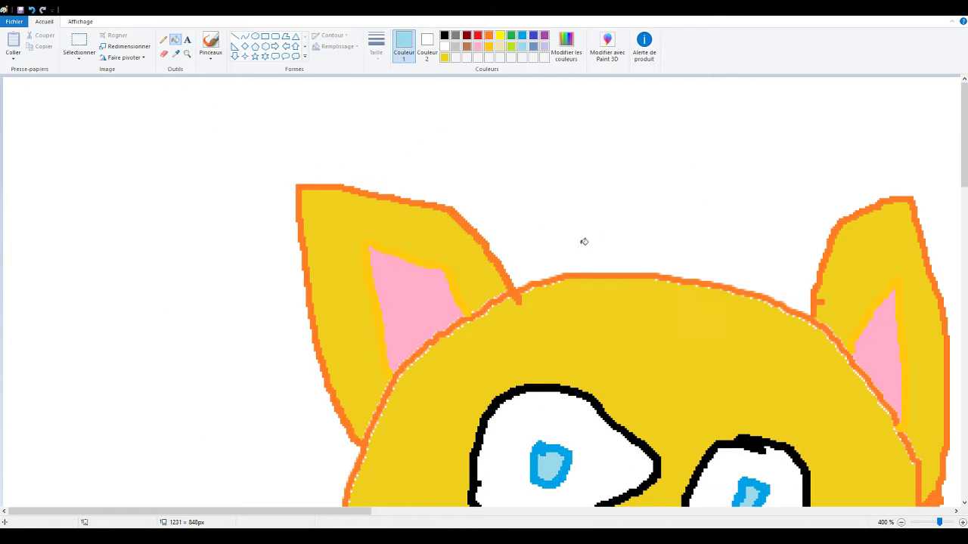
click(175, 53)
click(449, 204)
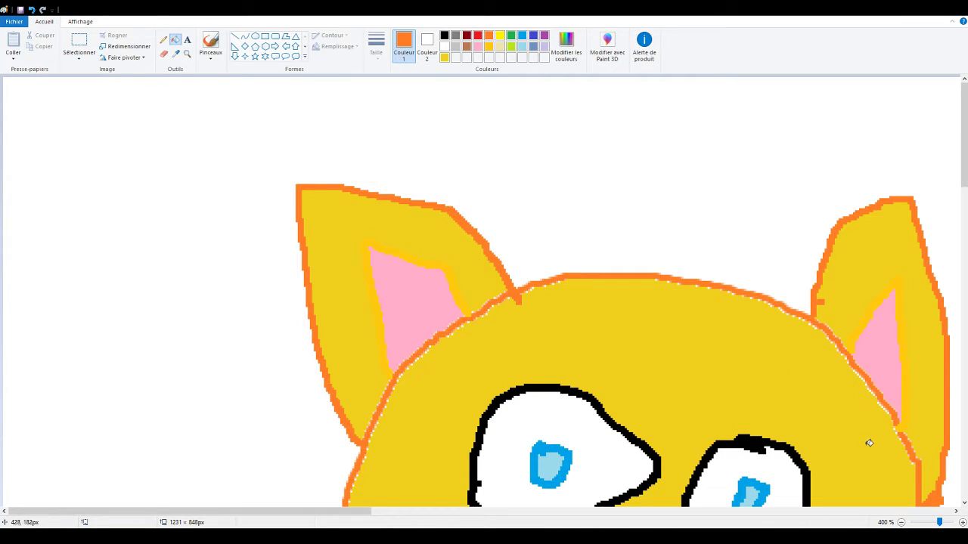
drag(939, 523, 932, 523)
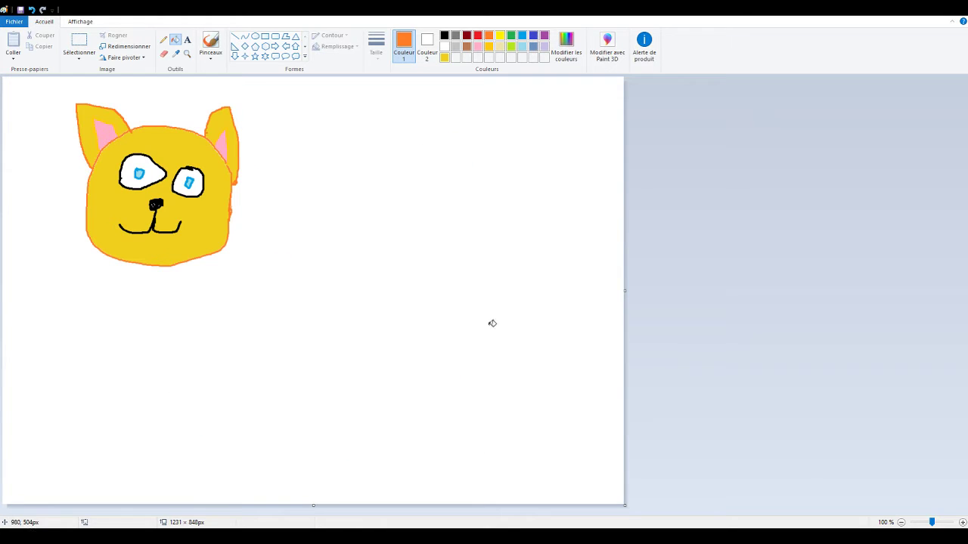
click(162, 41)
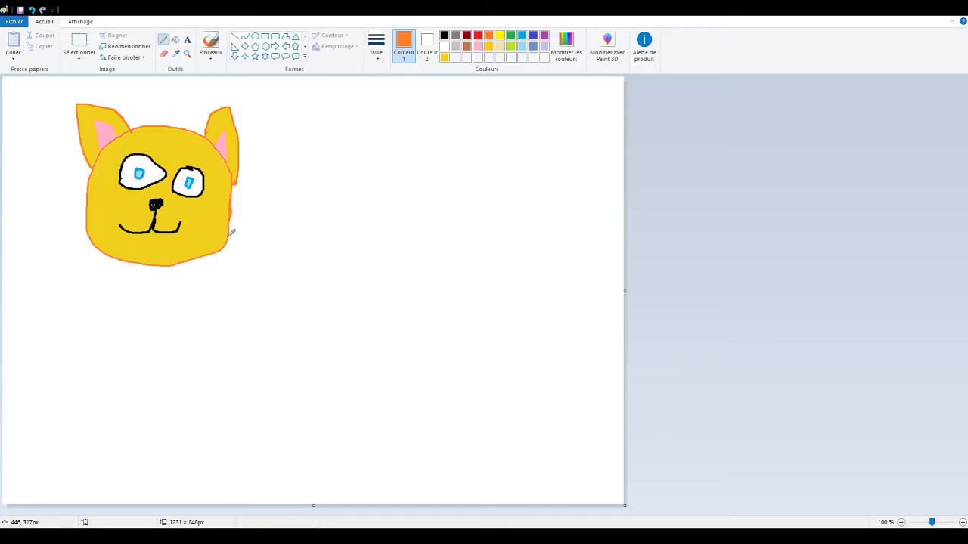
mouse_move(229, 235)
mouse_down()
mouse_move(445, 242)
mouse_move(462, 269)
mouse_move(486, 376)
mouse_move(473, 410)
mouse_move(426, 360)
mouse_move(414, 326)
mouse_move(396, 399)
mouse_move(336, 296)
mouse_move(276, 301)
mouse_up()
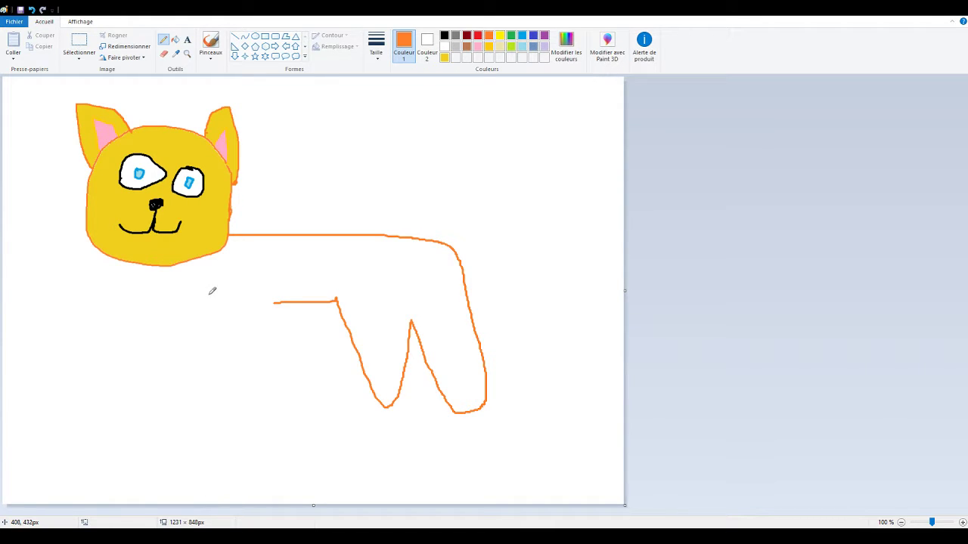
key(ctrl+z)
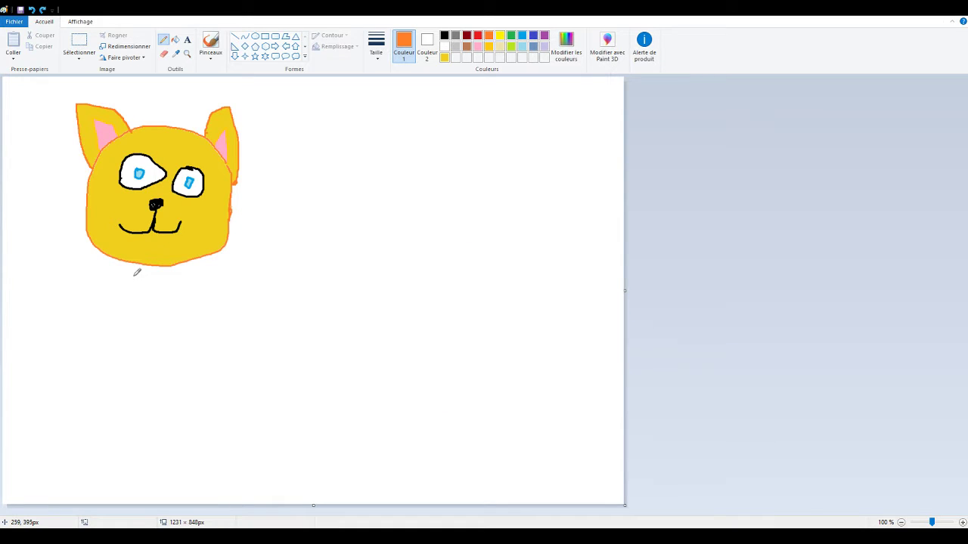
mouse_move(119, 257)
mouse_down()
mouse_move(99, 383)
mouse_move(122, 404)
mouse_move(139, 403)
mouse_move(160, 348)
mouse_move(177, 374)
mouse_move(179, 407)
mouse_move(206, 406)
mouse_move(237, 339)
mouse_move(332, 336)
mouse_move(358, 336)
mouse_move(366, 402)
mouse_move(396, 404)
mouse_move(412, 340)
mouse_move(431, 336)
mouse_move(450, 404)
mouse_move(500, 391)
mouse_move(495, 285)
mouse_move(480, 245)
mouse_move(423, 214)
mouse_move(232, 198)
mouse_up()
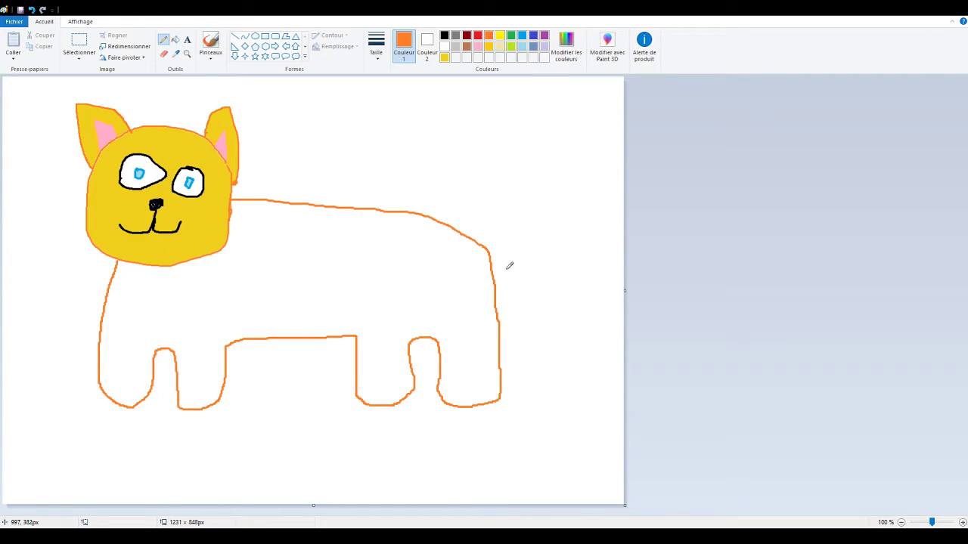
mouse_move(451, 229)
mouse_down()
mouse_move(502, 205)
mouse_move(511, 173)
mouse_move(504, 125)
mouse_move(542, 101)
mouse_move(576, 103)
mouse_move(534, 130)
mouse_move(530, 230)
mouse_move(484, 243)
mouse_up()
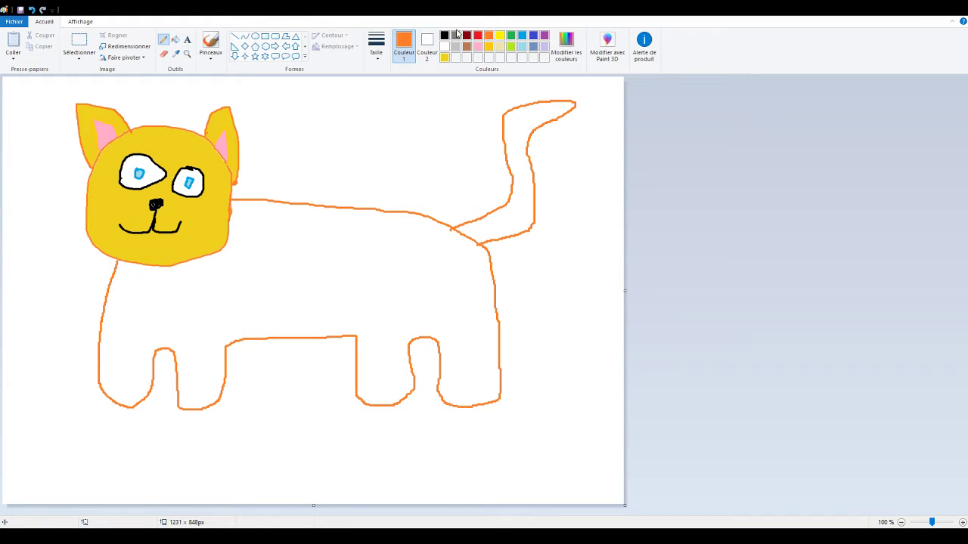
Draw two pointed black stripe outlines hanging from the cat's back line with the pencil
click(443, 35)
mouse_move(250, 200)
mouse_down()
mouse_move(274, 288)
mouse_move(292, 259)
mouse_move(290, 205)
mouse_move(345, 243)
mouse_move(346, 277)
mouse_move(370, 207)
mouse_move(349, 257)
mouse_move(342, 225)
mouse_up()
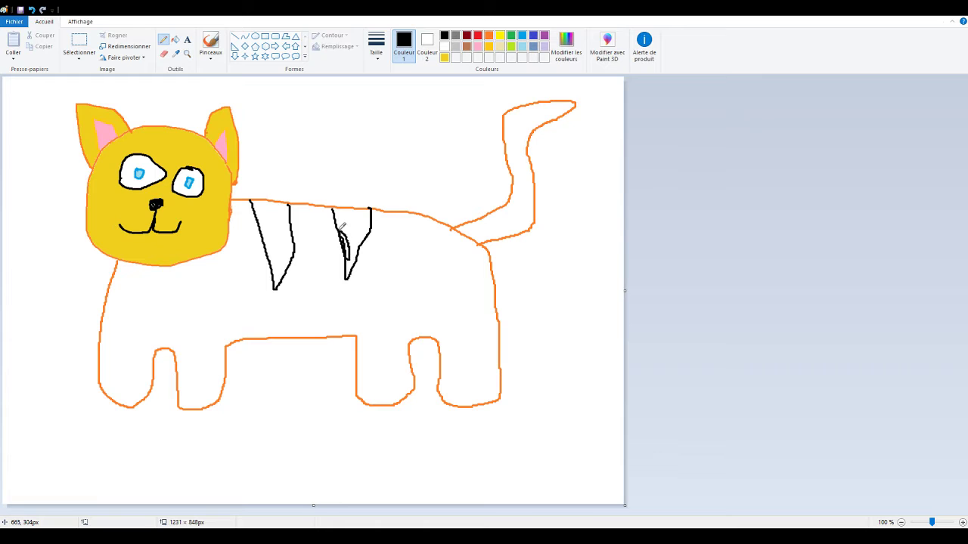
Try to fill both stripes on the back with black and undo the second fill
click(175, 38)
click(272, 224)
click(366, 226)
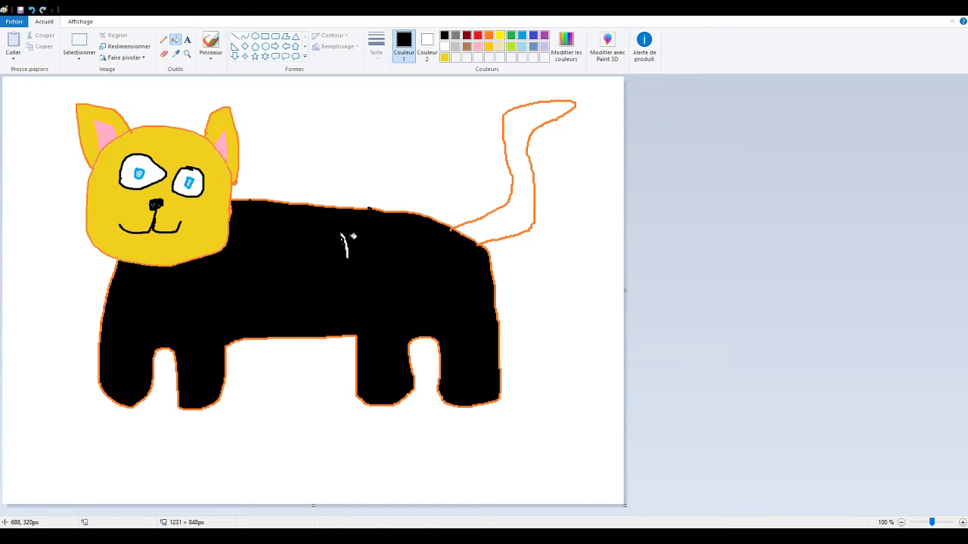
key(ctrl+z)
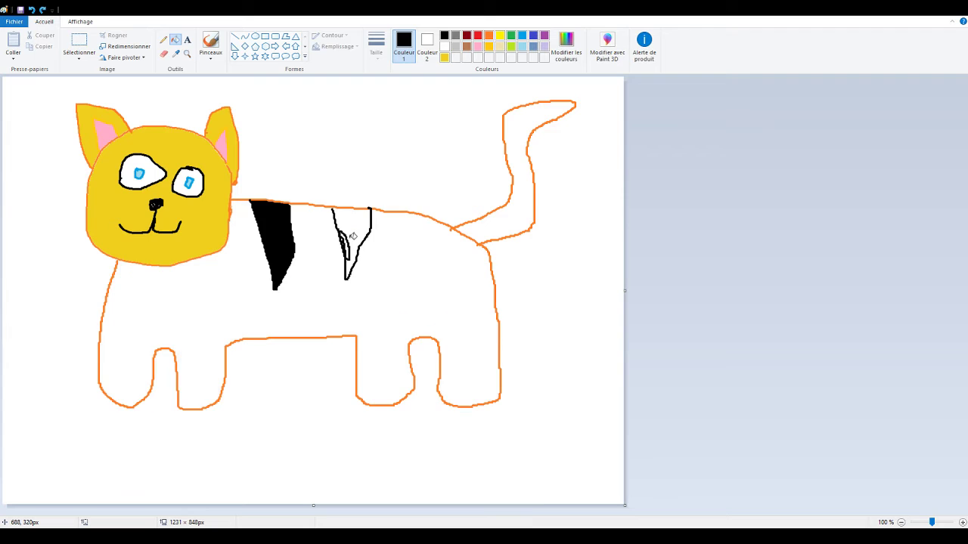
key(ctrl+y)
key(ctrl+z)
Undo back to the first stripe's outline, then redraw the second stripe and add a third one near the tail in black
click(163, 39)
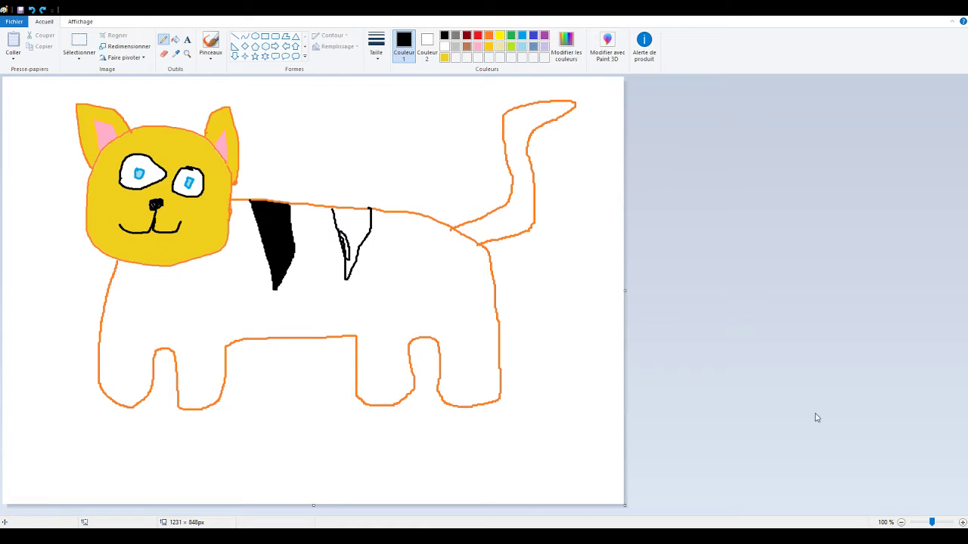
drag(933, 521, 934, 522)
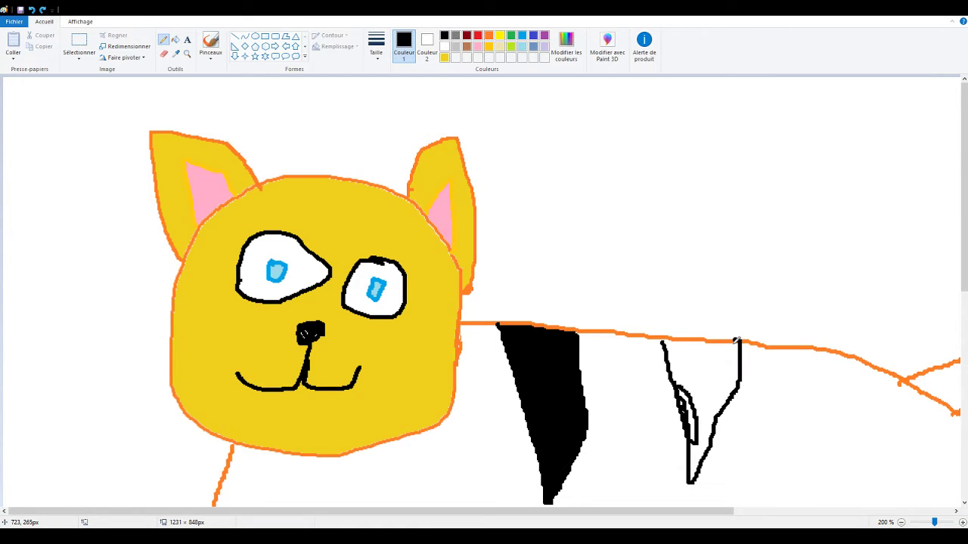
key(ctrl+z)
key(ctrl+z)
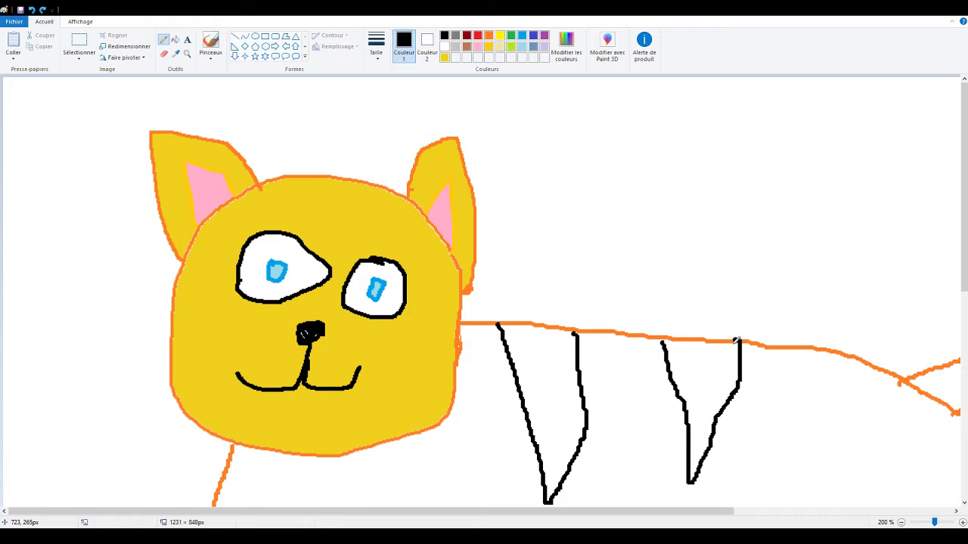
key(ctrl+z)
mouse_move(660, 339)
mouse_down()
mouse_move(684, 492)
mouse_move(723, 470)
mouse_move(748, 346)
mouse_up()
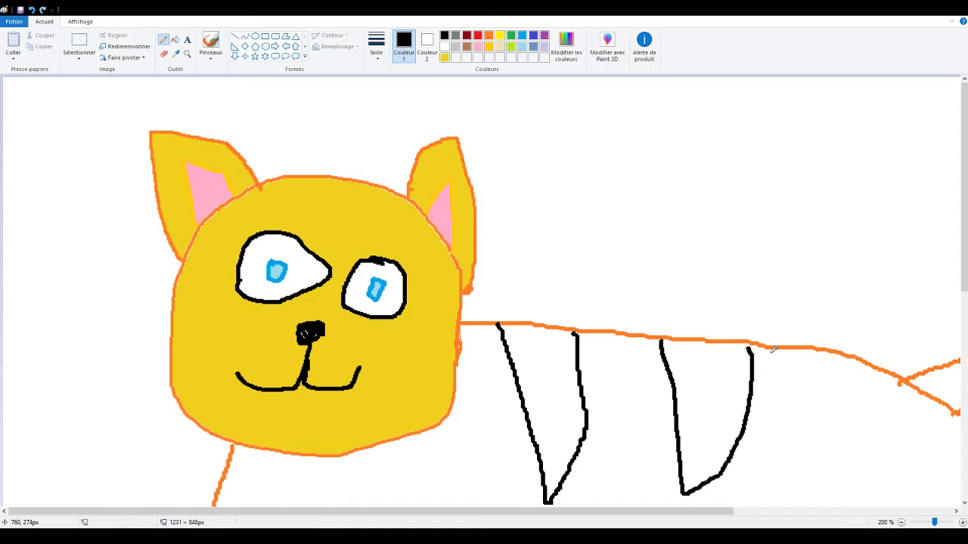
mouse_move(813, 353)
mouse_down()
mouse_move(812, 472)
mouse_move(861, 410)
mouse_move(873, 367)
mouse_up()
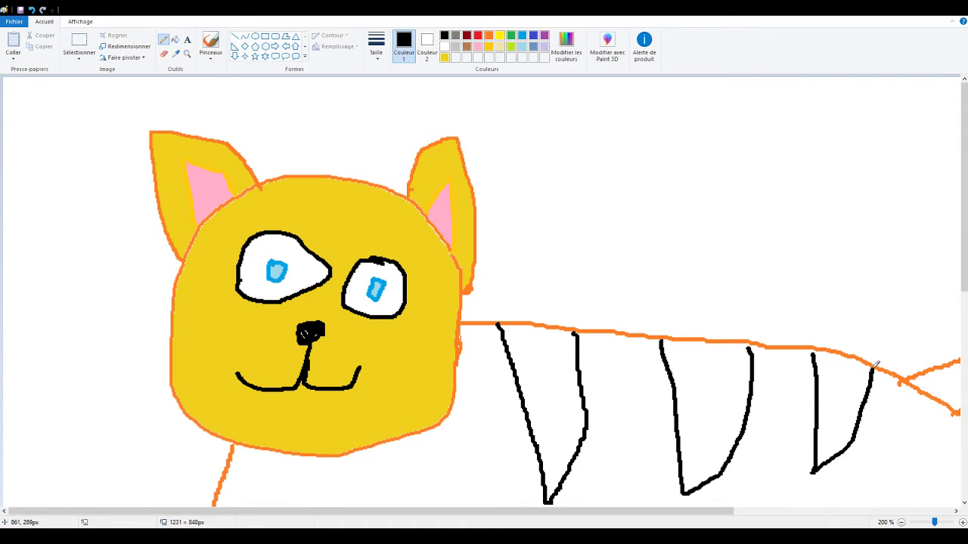
Fill the first back stripe with black and undo the fill attempted in the second stripe
click(177, 40)
click(529, 348)
click(735, 393)
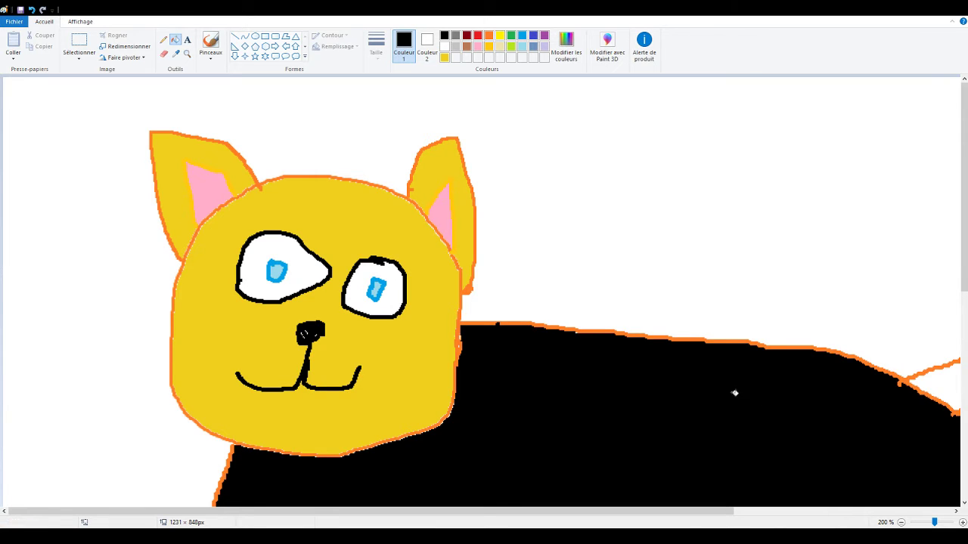
key(ctrl+z)
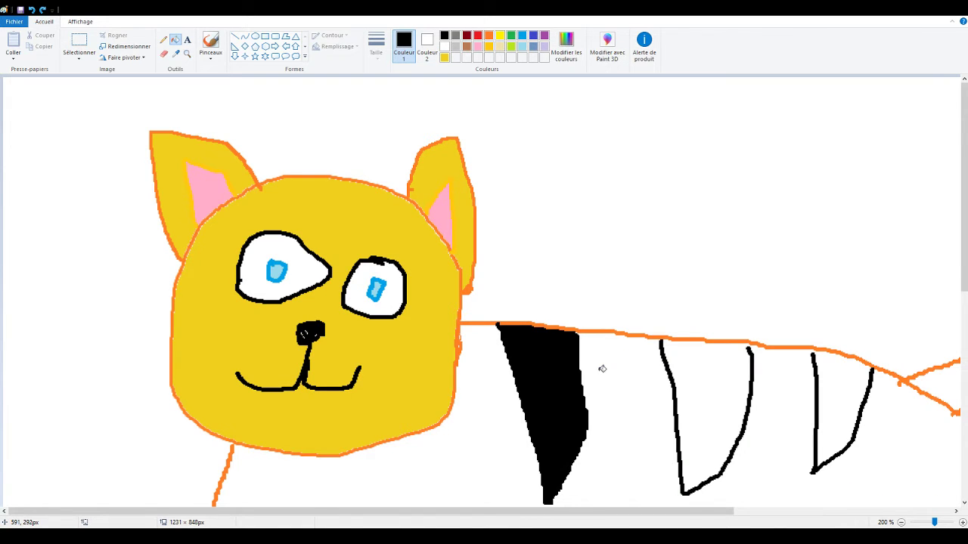
Close the second stripe against the back line and fill it with black, undoing the fill attempted in the third stripe
click(164, 40)
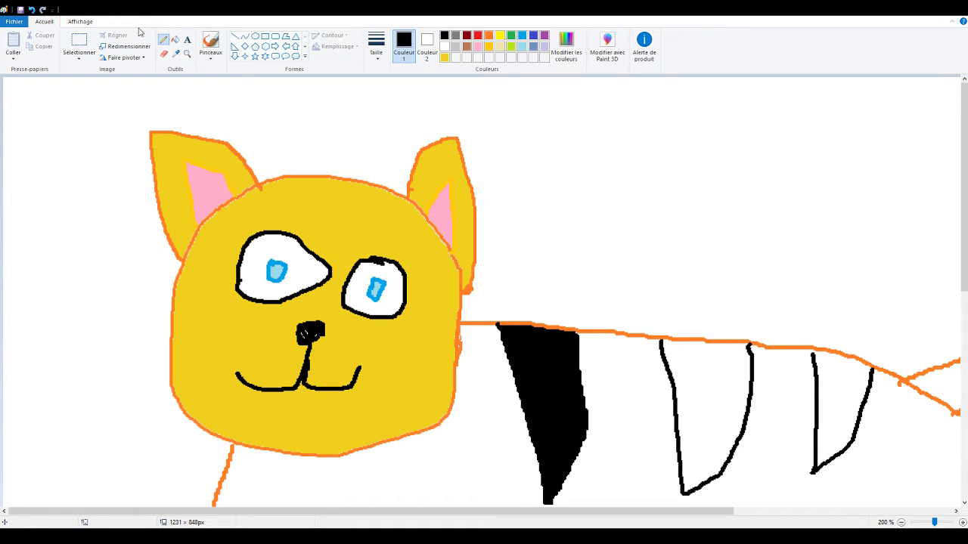
click(176, 39)
click(715, 367)
click(857, 396)
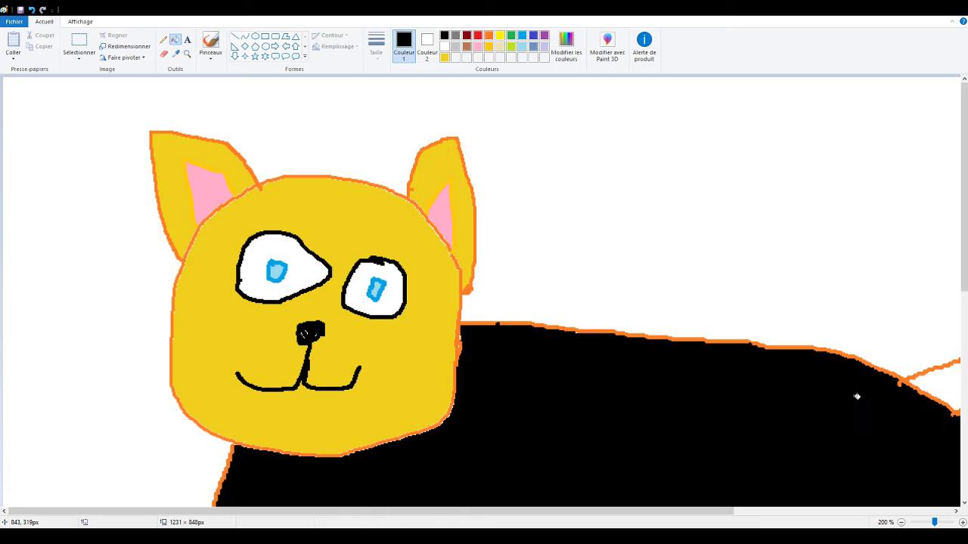
key(ctrl+z)
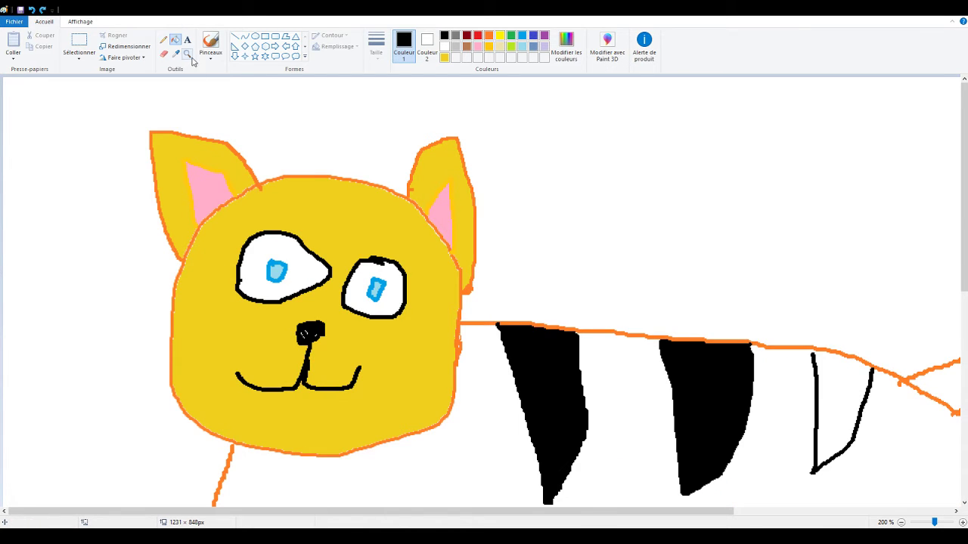
Close the third stripe against the back line with the pencil and fill it with black
click(164, 40)
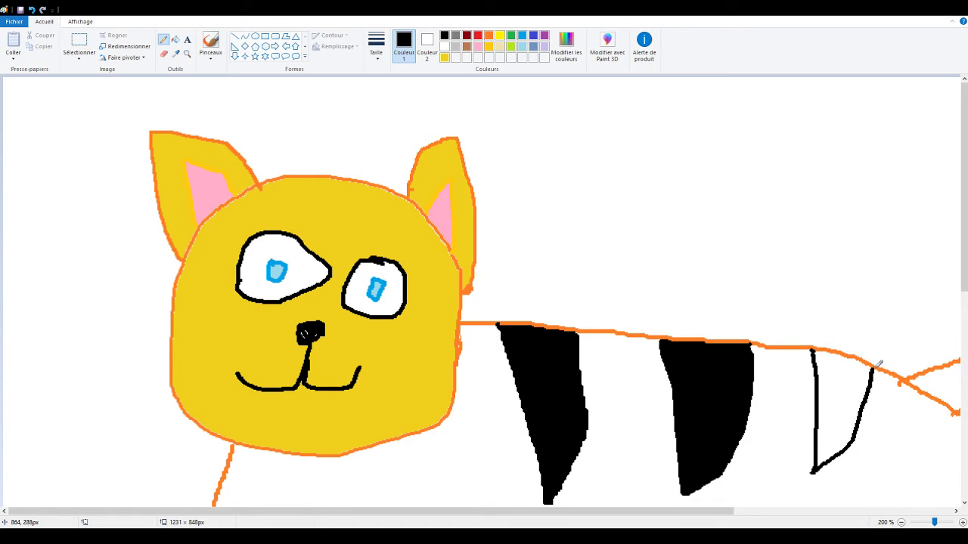
click(175, 39)
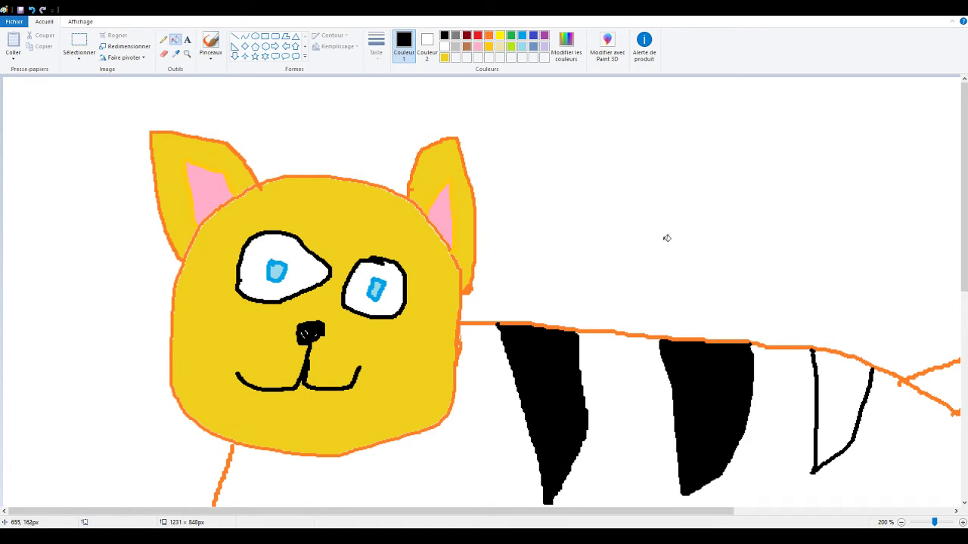
click(830, 380)
Sample the face's yellow and fill the body around the black stripes with it
scroll(649, 186, down, 3)
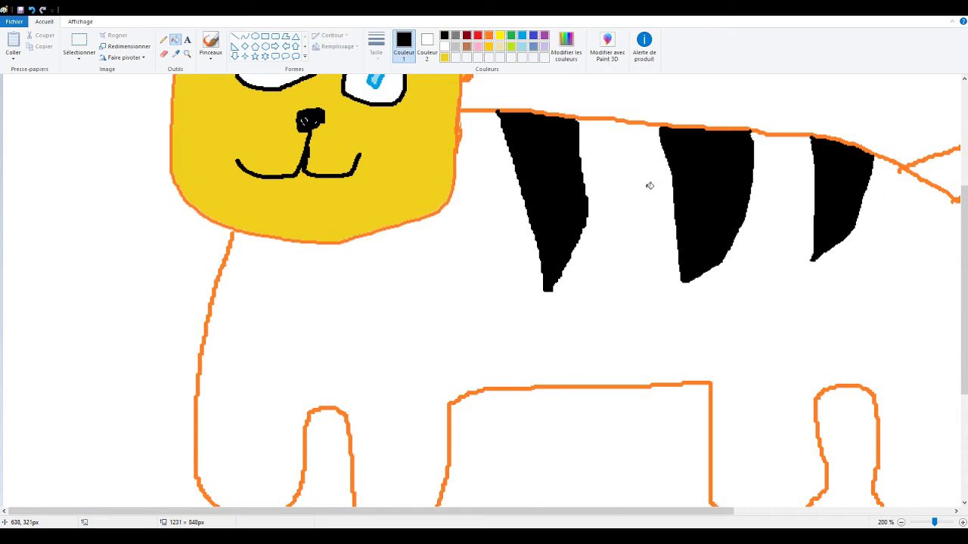
scroll(650, 185, up, 2)
click(176, 53)
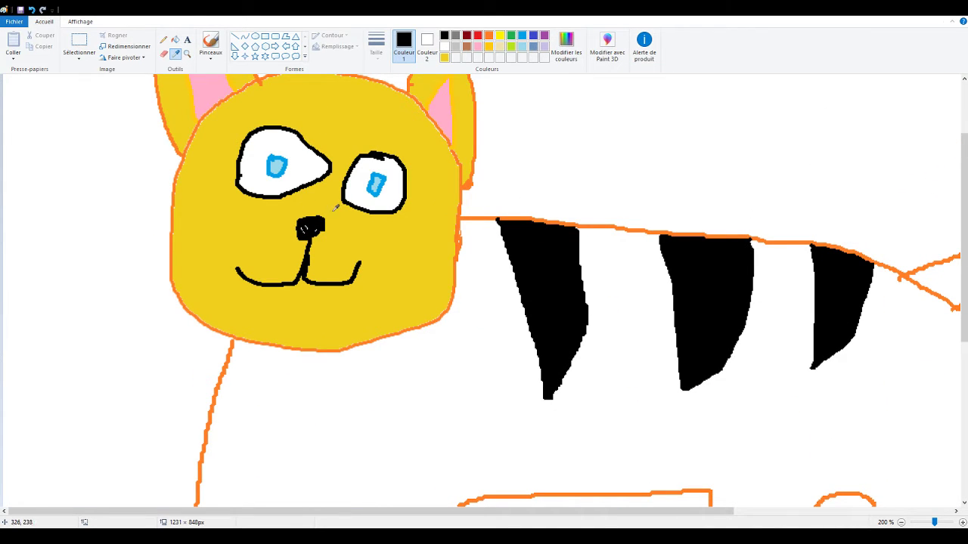
click(335, 211)
click(614, 367)
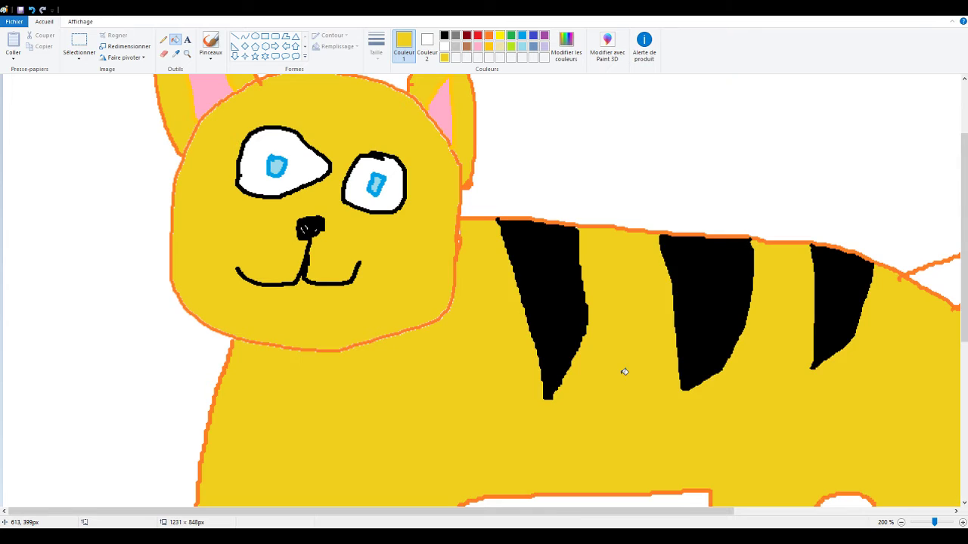
scroll(625, 275, down, 5)
scroll(626, 276, up, 5)
click(937, 523)
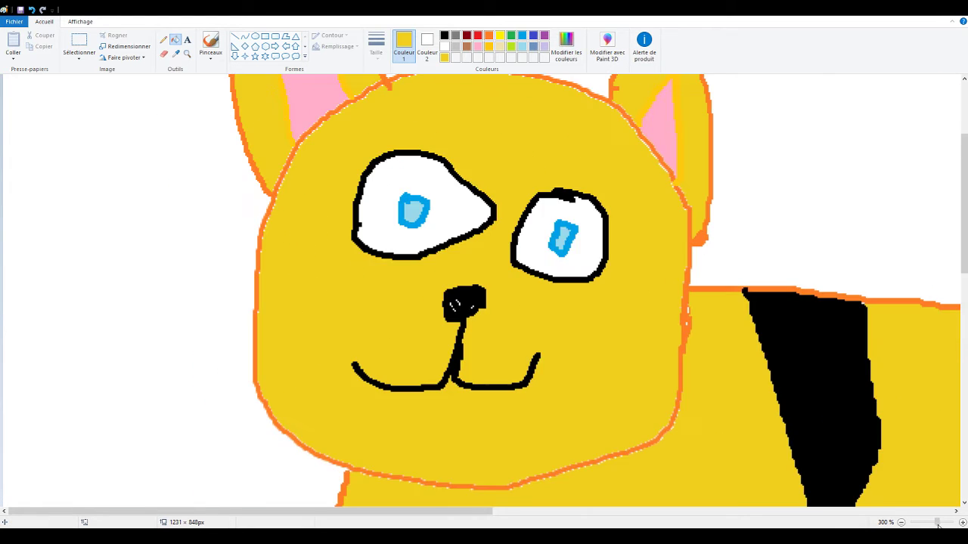
Fill the empty tail outline with the same yellow as the cat's body
drag(938, 525, 934, 524)
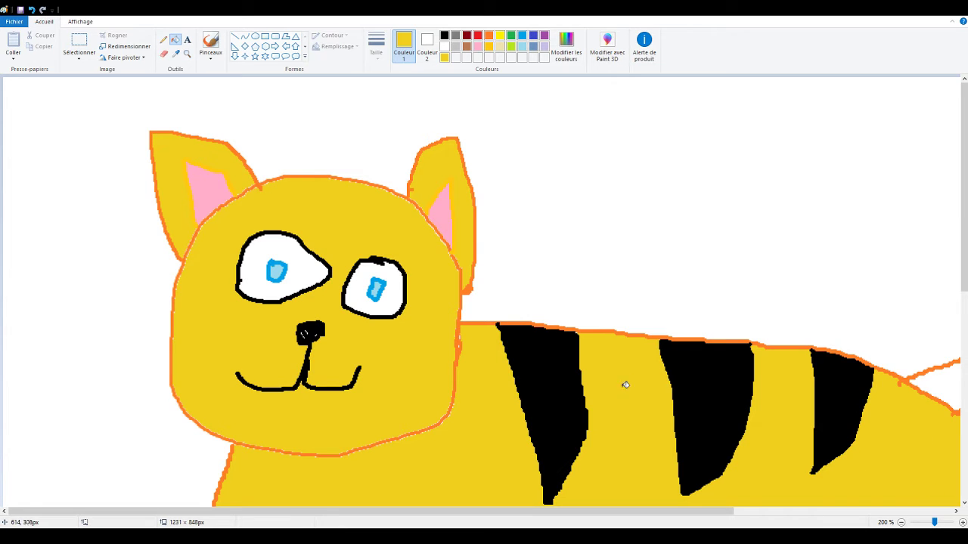
click(941, 524)
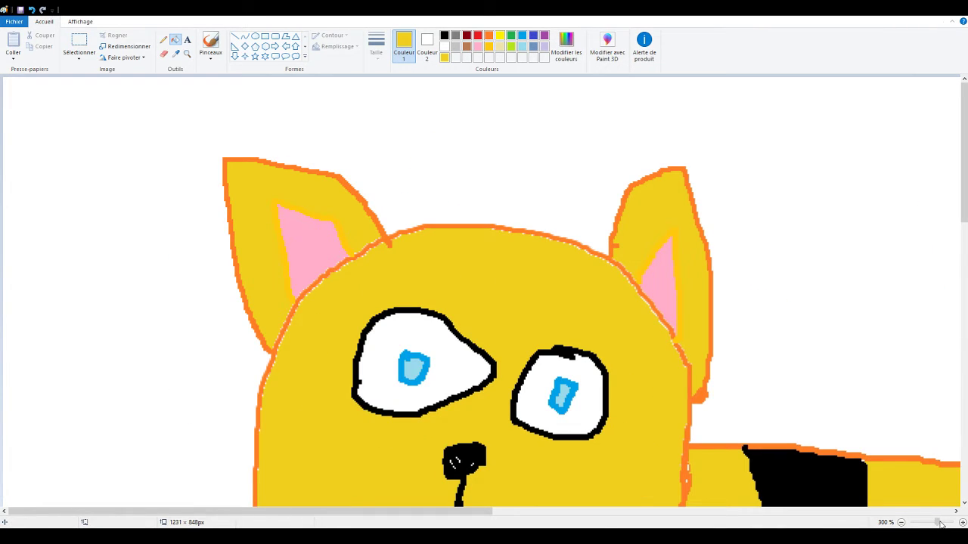
drag(941, 524, 932, 524)
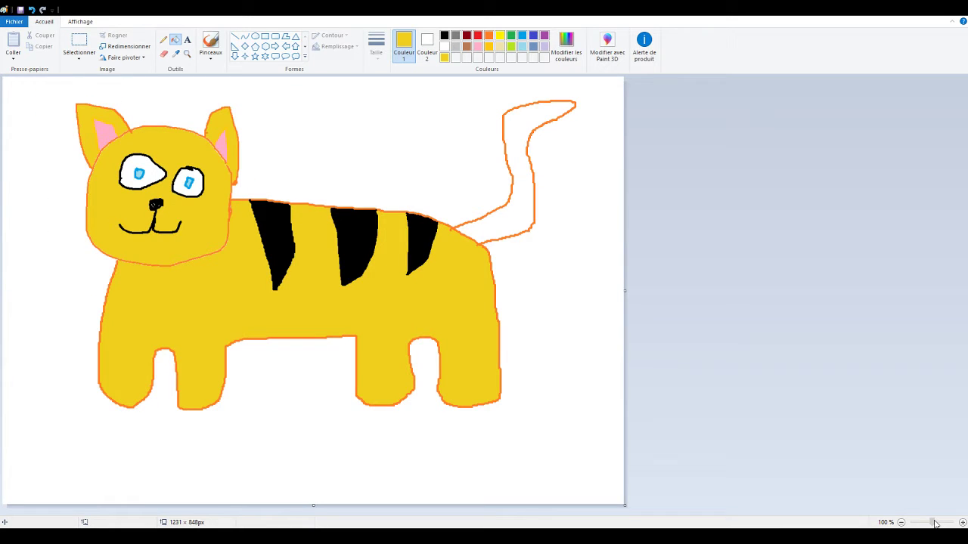
click(505, 216)
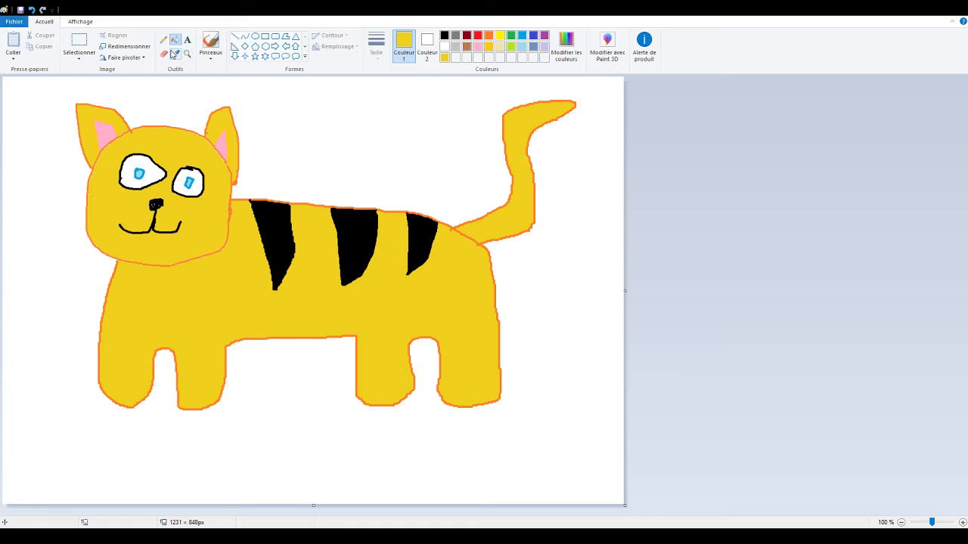
Sample black from a back stripe and outline six small pointed stripes along the tail's inner edge with the pencil
click(175, 53)
click(281, 214)
click(163, 39)
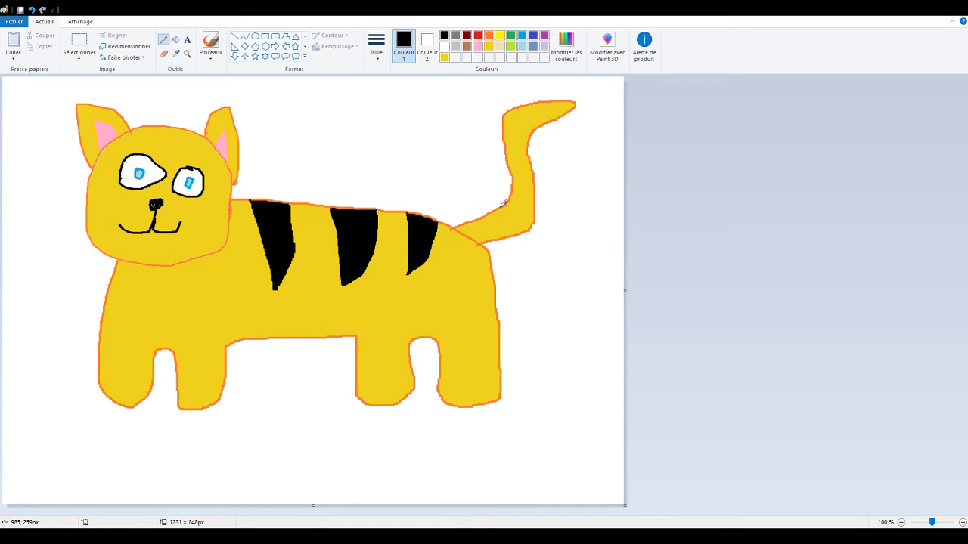
mouse_move(502, 205)
mouse_down()
mouse_move(524, 215)
mouse_move(511, 197)
mouse_up()
mouse_move(513, 179)
mouse_down()
mouse_move(524, 194)
mouse_move(512, 194)
mouse_move(515, 162)
mouse_up()
mouse_move(506, 129)
mouse_down()
mouse_move(518, 136)
mouse_move(505, 142)
mouse_move(505, 134)
mouse_up()
drag(511, 106, 518, 124)
drag(518, 124, 505, 123)
mouse_move(505, 123)
mouse_down()
mouse_move(528, 113)
mouse_move(518, 104)
mouse_up()
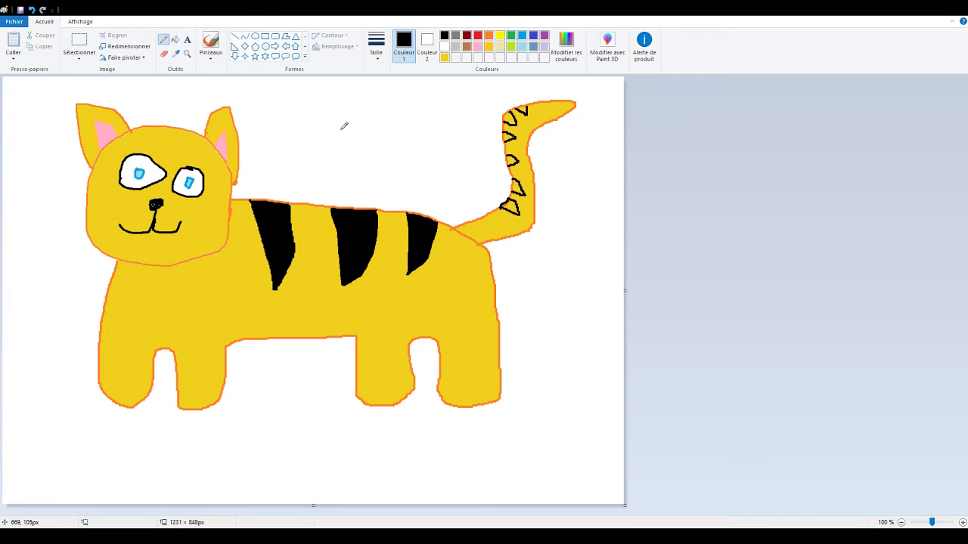
Fill the six small stripe outlines on the tail with black
click(175, 39)
click(512, 207)
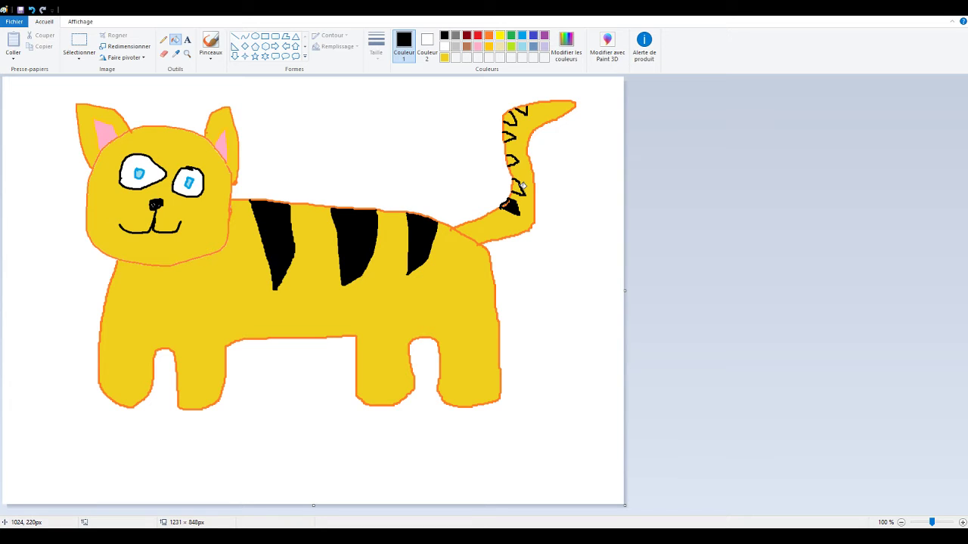
click(520, 188)
click(513, 157)
click(508, 137)
click(510, 119)
click(522, 110)
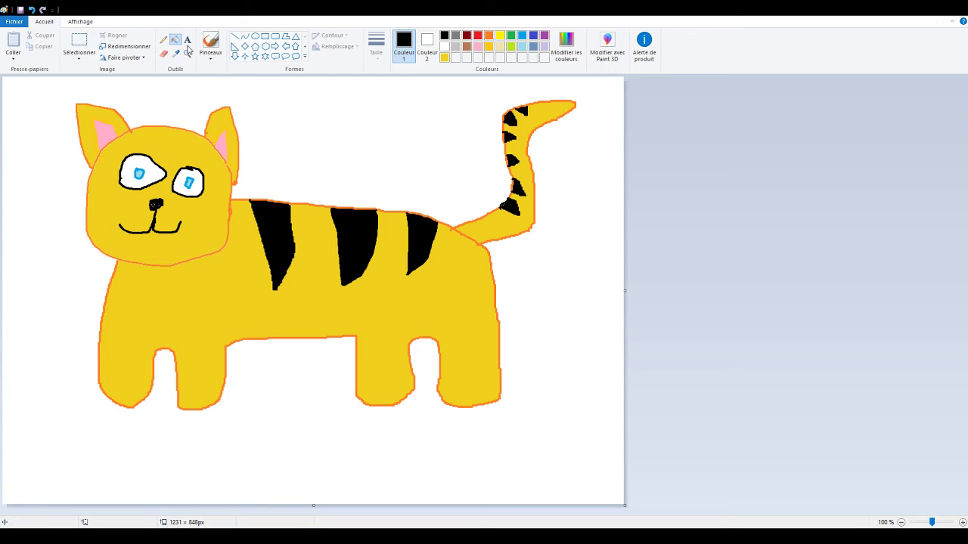
Draw three black toe lines on each of the four paws and two whiskers on each side of the nose with the pencil
click(163, 39)
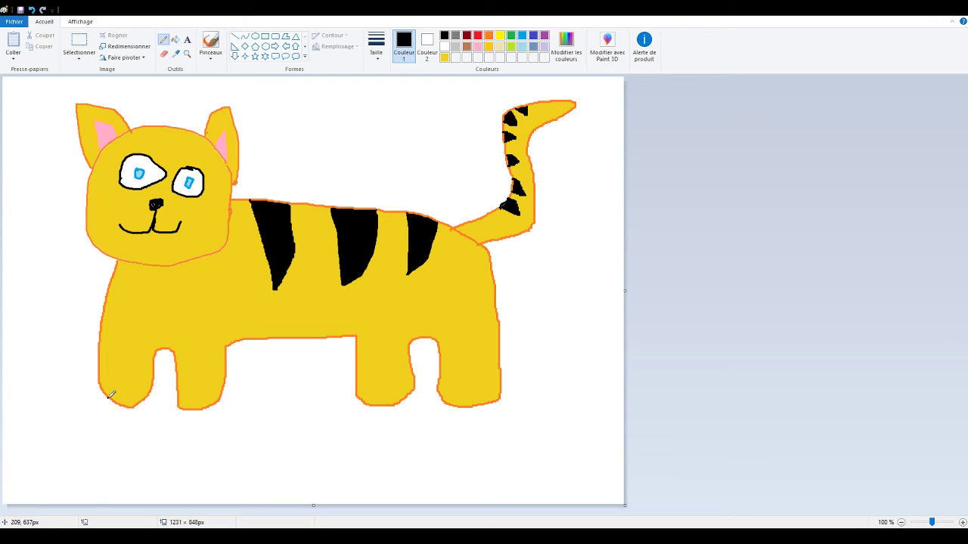
mouse_move(109, 398)
mouse_down()
mouse_move(108, 385)
mouse_move(143, 381)
mouse_up()
mouse_move(189, 405)
mouse_down()
mouse_move(189, 372)
mouse_move(205, 386)
mouse_move(217, 379)
mouse_up()
mouse_move(366, 402)
mouse_down()
mouse_move(366, 384)
mouse_move(400, 376)
mouse_up()
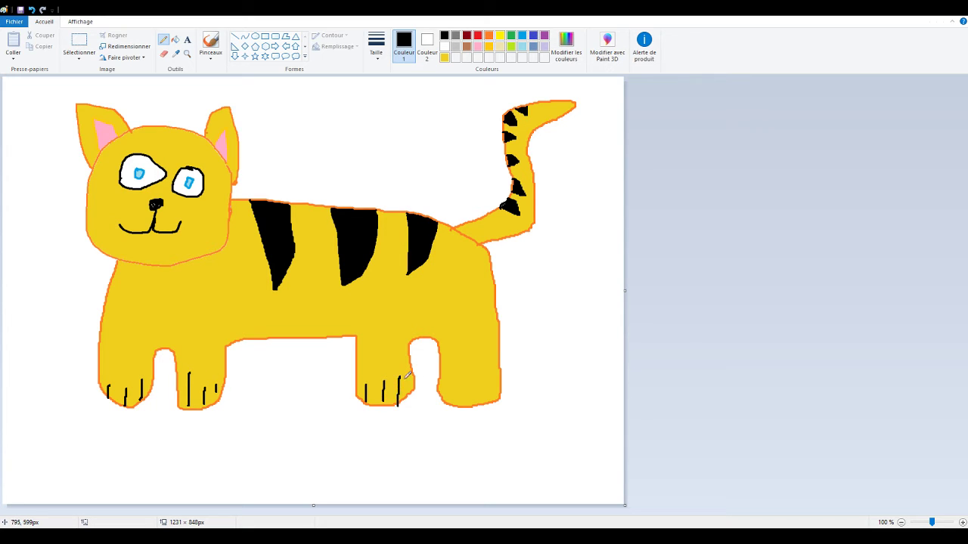
drag(466, 407, 475, 371)
drag(492, 404, 491, 370)
mouse_move(160, 202)
mouse_down()
mouse_move(192, 197)
mouse_move(155, 206)
mouse_move(216, 209)
mouse_up()
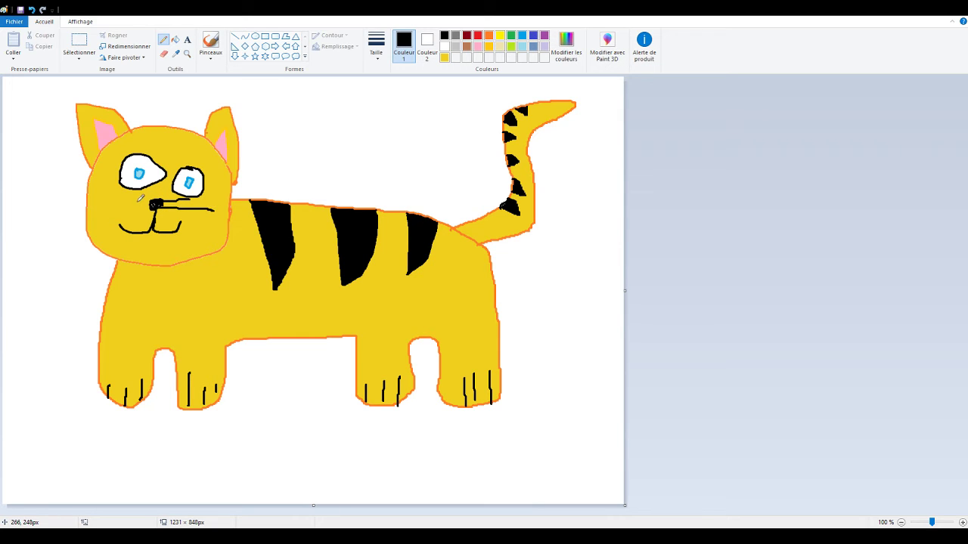
mouse_move(156, 201)
mouse_down()
mouse_move(111, 194)
mouse_move(118, 212)
mouse_up()
Reduce the canvas to 1184 × 742 px by trimming the empty space beside the tail and below the paws
drag(626, 291, 601, 290)
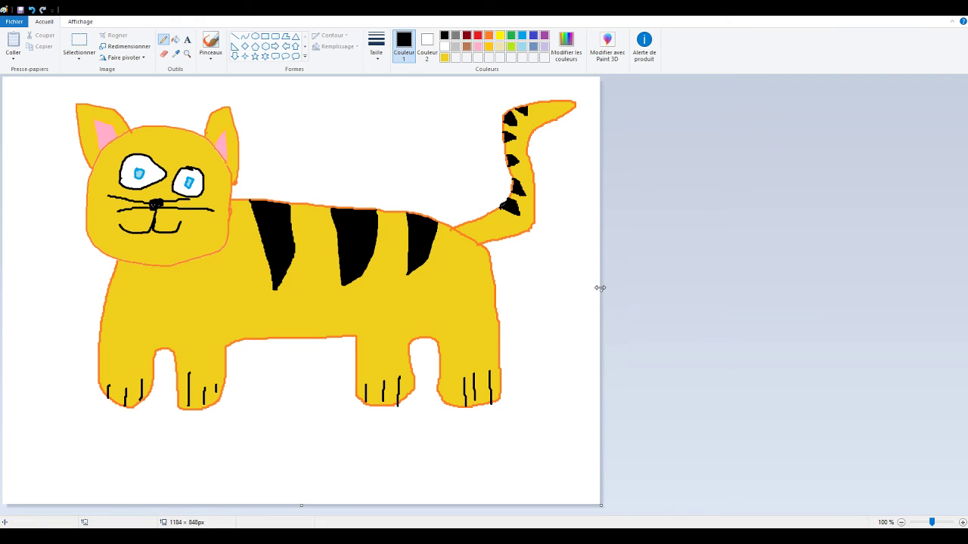
drag(301, 505, 298, 451)
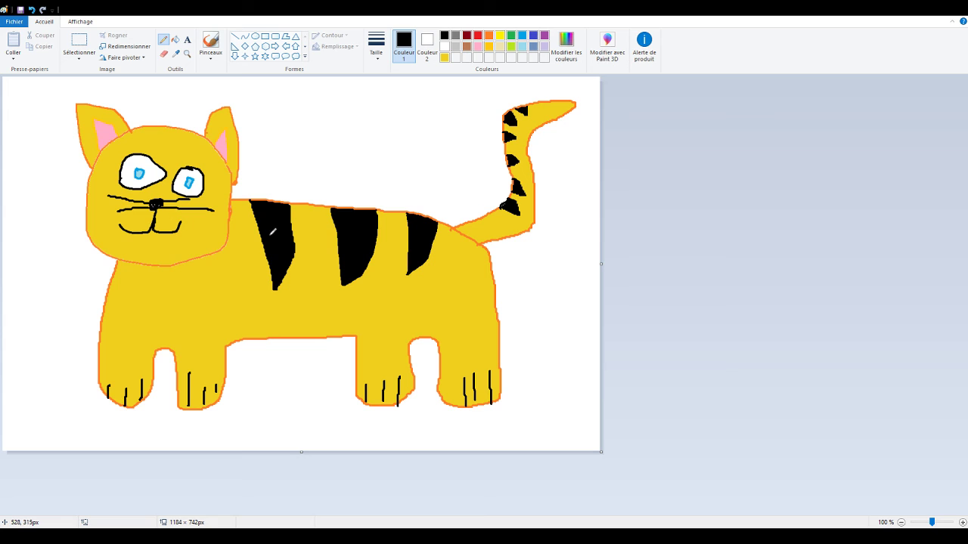
drag(933, 523, 936, 524)
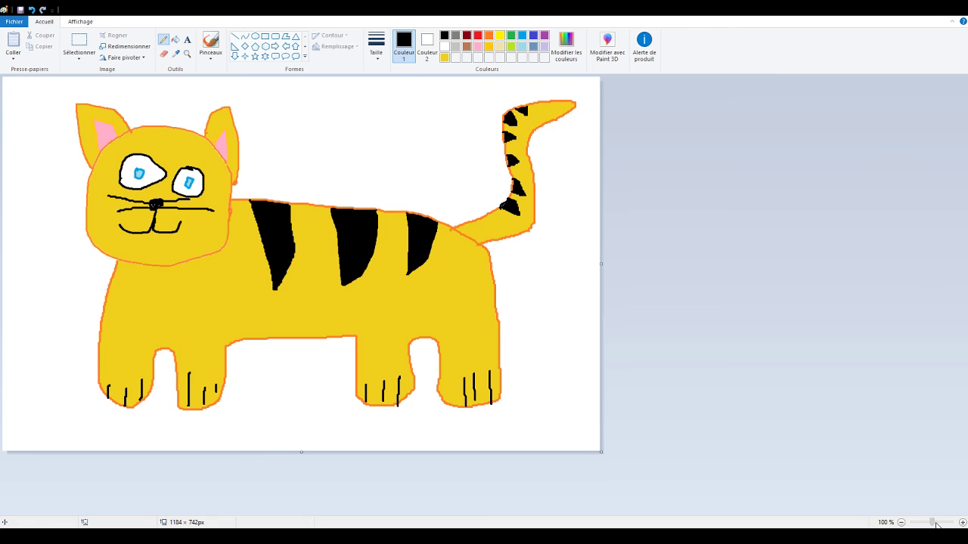